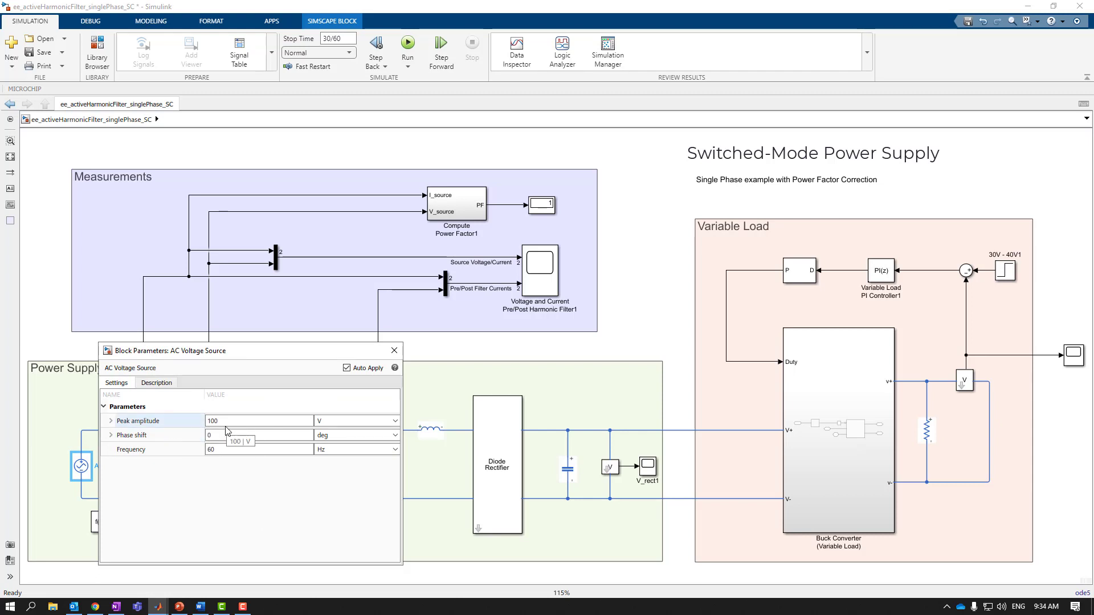
# Close the block parameters of the AC Voltage Source
pyautogui.click(393, 350)
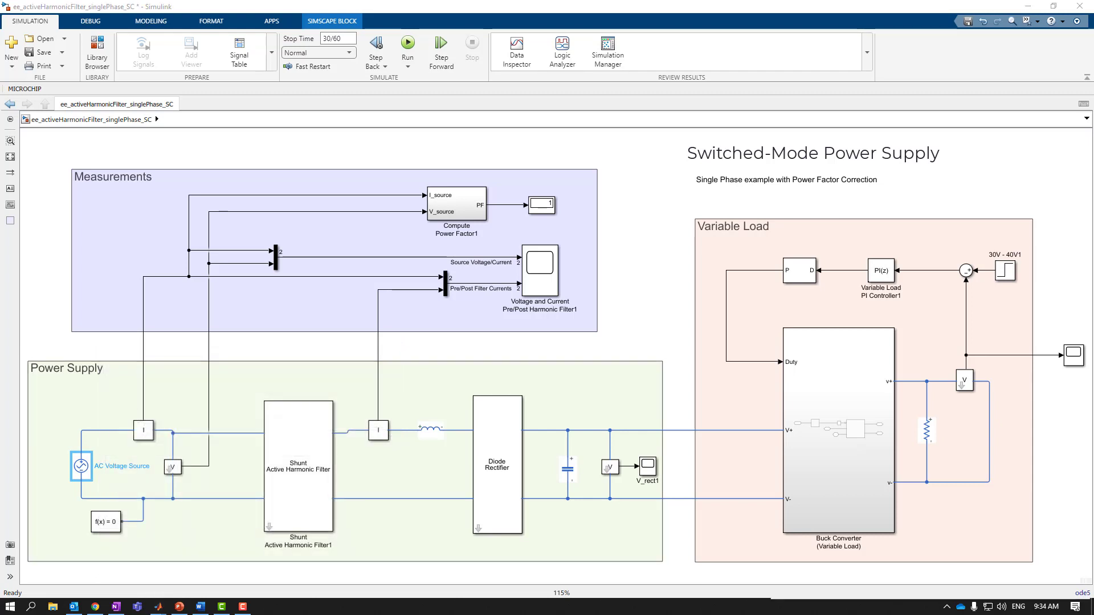
pyautogui.moveTo(238, 386); pyautogui.dragTo(352, 554)
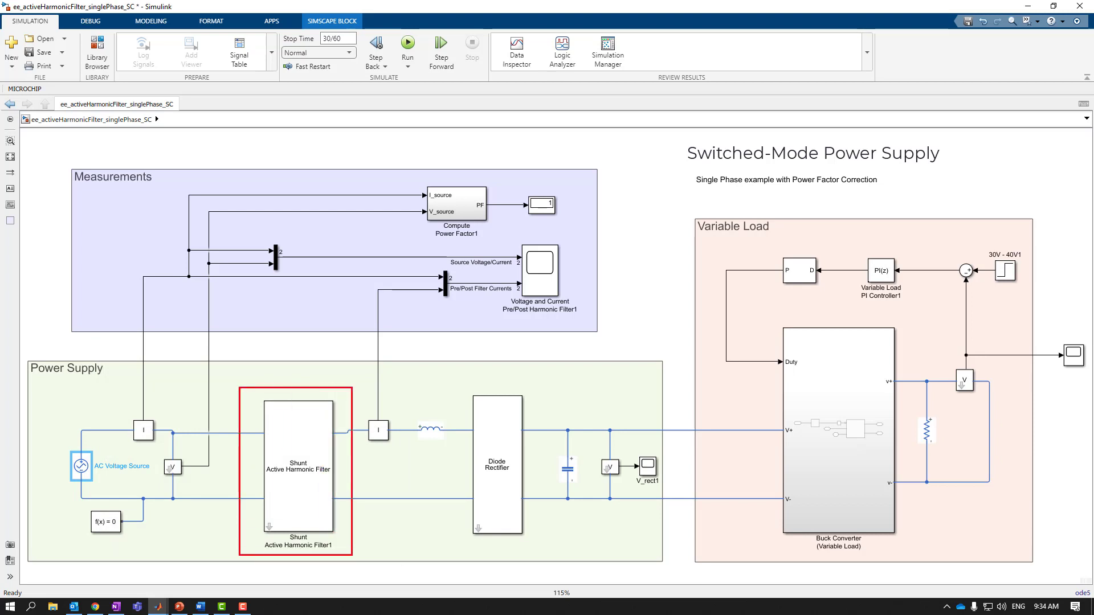
pyautogui.moveTo(440, 388)
pyautogui.mouseDown()
pyautogui.moveTo(535, 504)
pyautogui.moveTo(548, 548)
pyautogui.mouseUp()
pyautogui.moveTo(760, 320); pyautogui.dragTo(921, 563)
pyautogui.moveTo(944, 435); pyautogui.dragTo(948, 443)
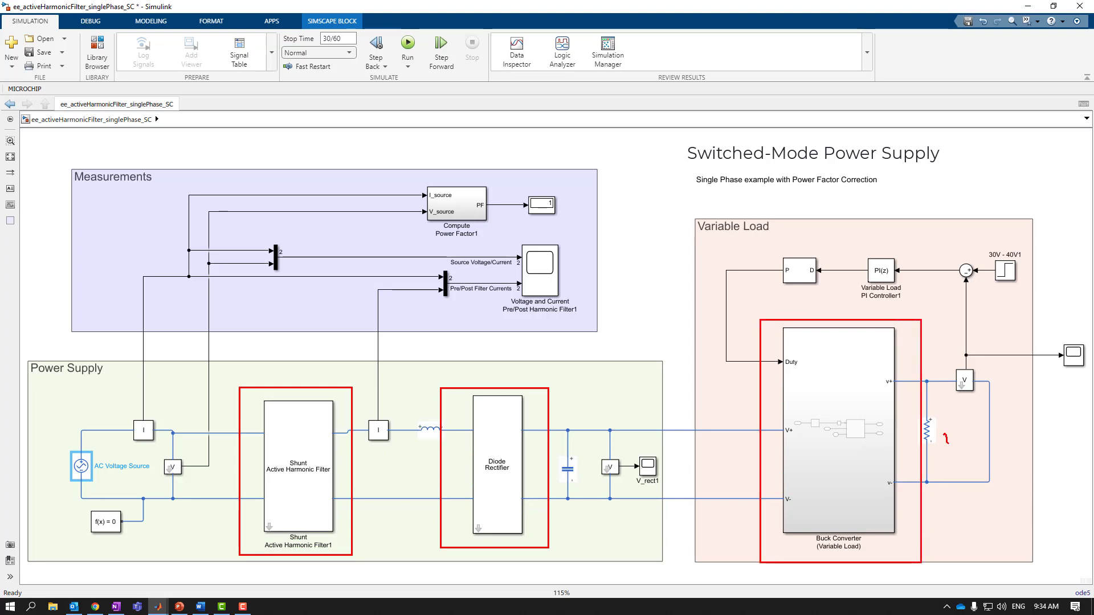
pyautogui.press('Escape')
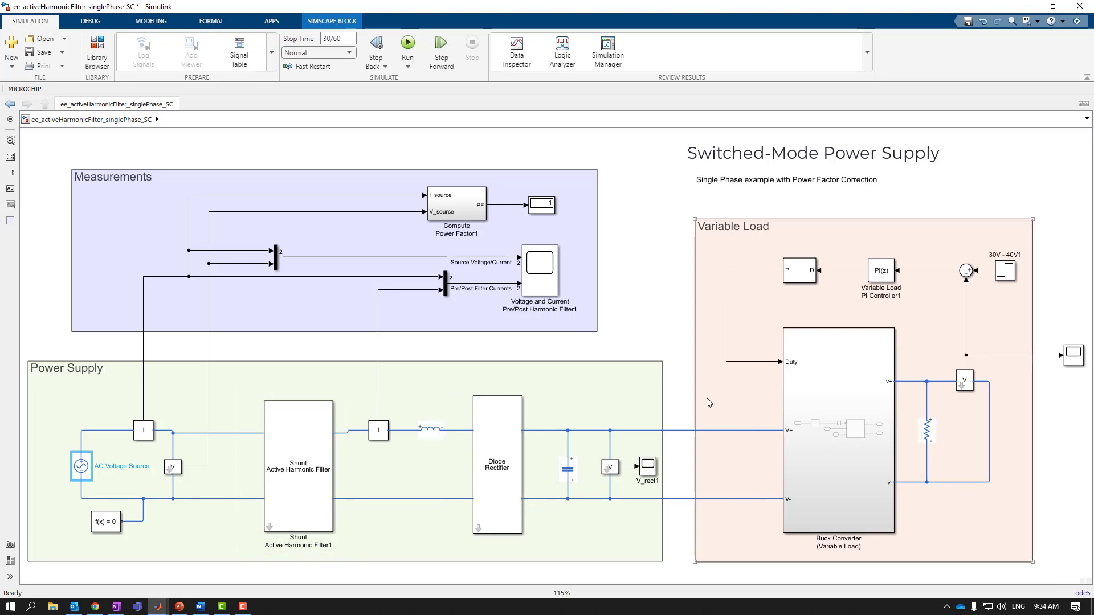
# Run the simulation of the switched-mode power supply model
pyautogui.click(407, 46)
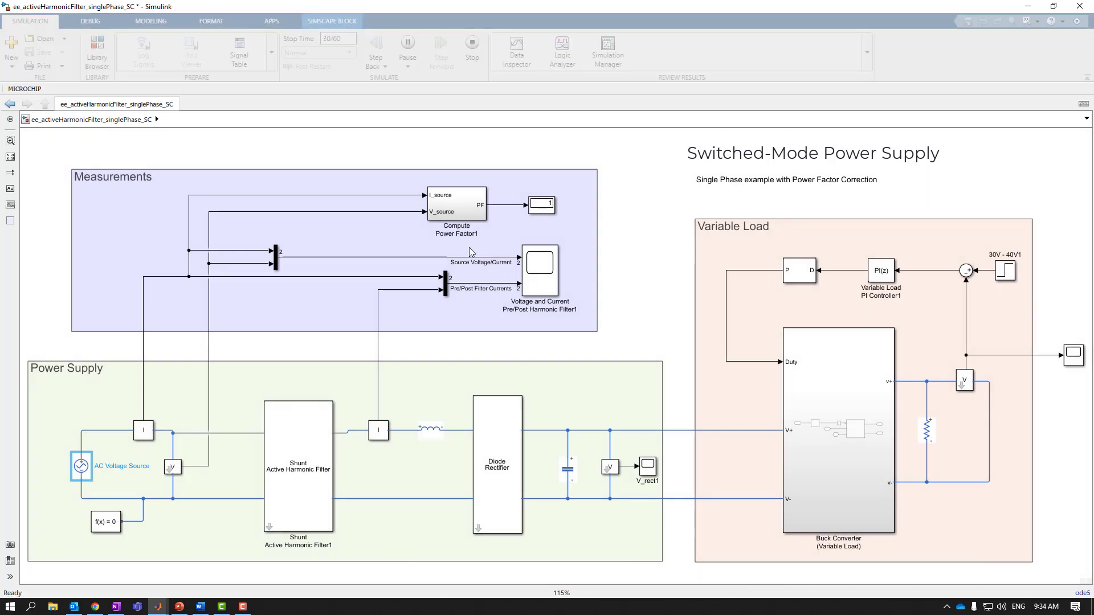
pyautogui.click(462, 241)
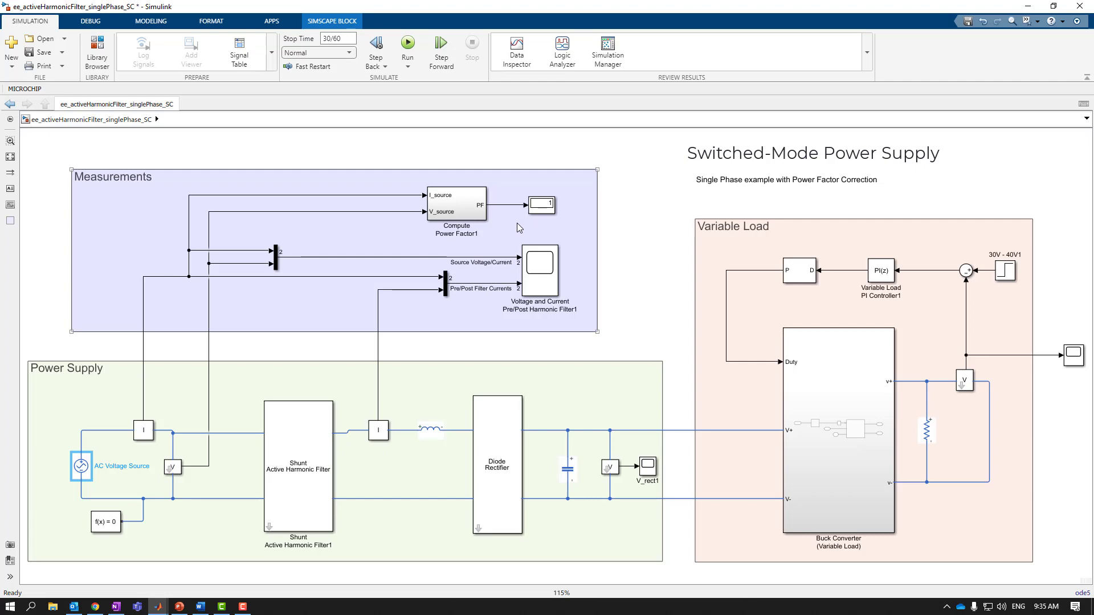
# Open the Voltage and Current Pre/Post Harmonic Filter scope and zoom its waveforms to about 0.11 to 0.21 s
pyautogui.click(555, 263)
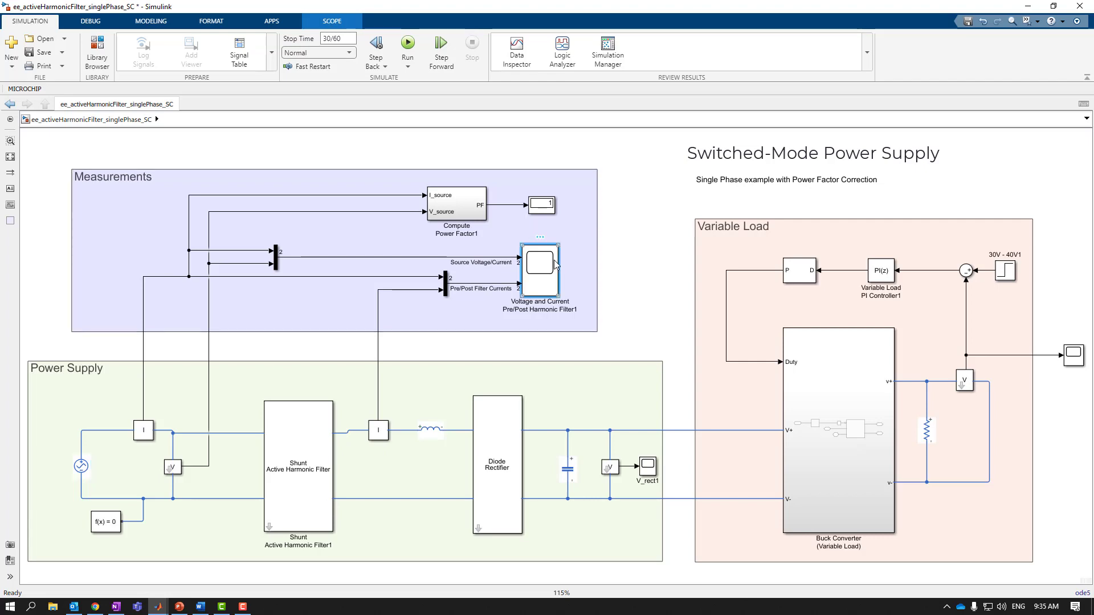
pyautogui.doubleClick(555, 263)
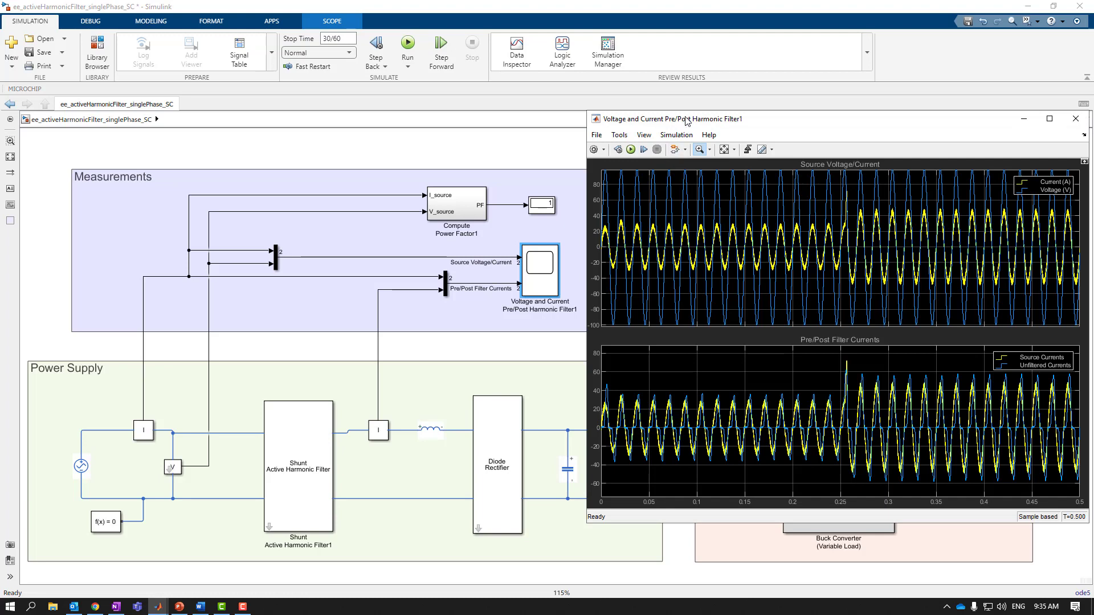
pyautogui.moveTo(685, 122); pyautogui.dragTo(605, 103)
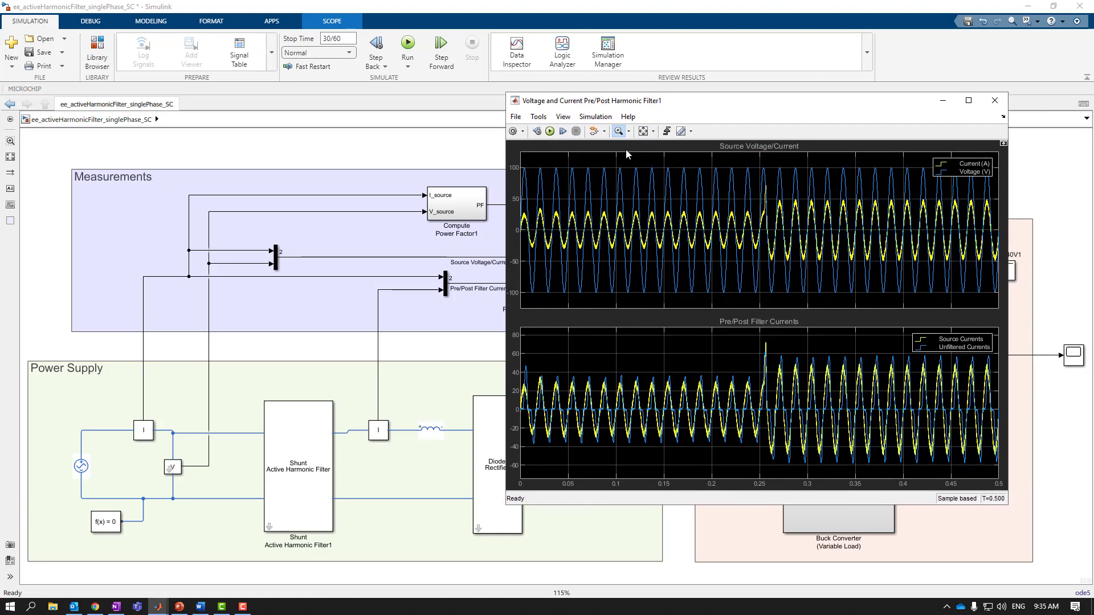
pyautogui.moveTo(627, 155); pyautogui.dragTo(716, 304)
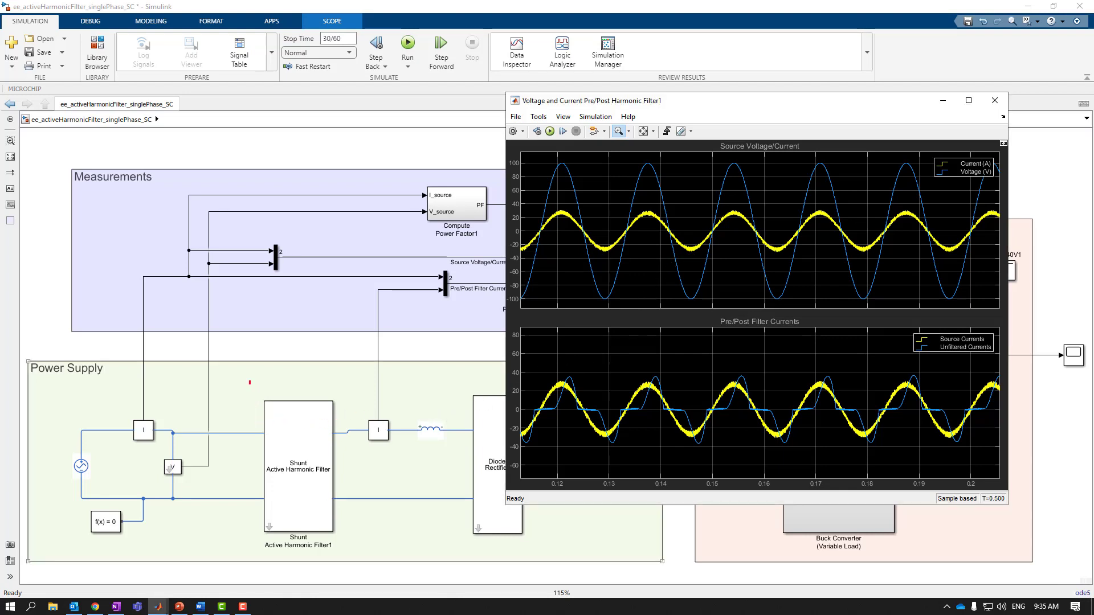
pyautogui.moveTo(249, 380); pyautogui.dragTo(349, 554)
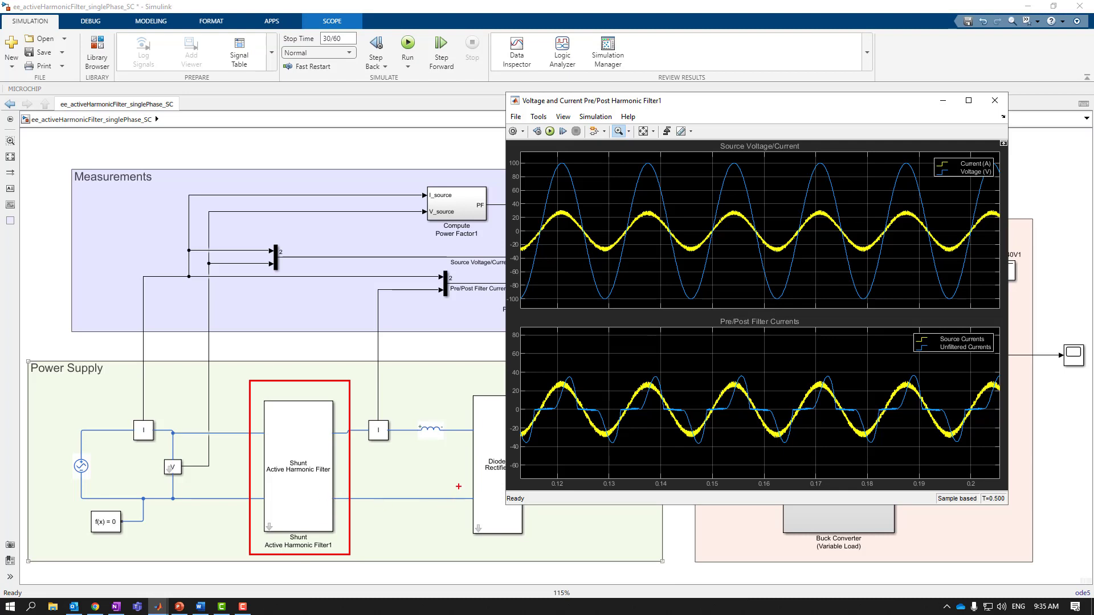
pyautogui.moveTo(474, 440); pyautogui.dragTo(514, 487)
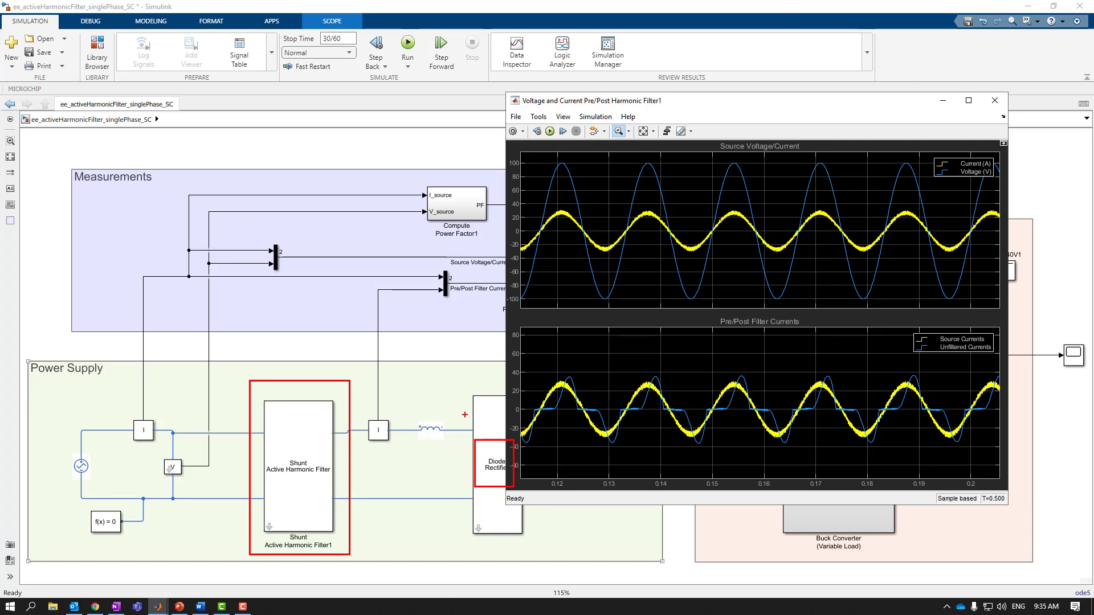
pyautogui.moveTo(465, 412)
pyautogui.mouseDown()
pyautogui.moveTo(367, 407)
pyautogui.moveTo(380, 414)
pyautogui.mouseUp()
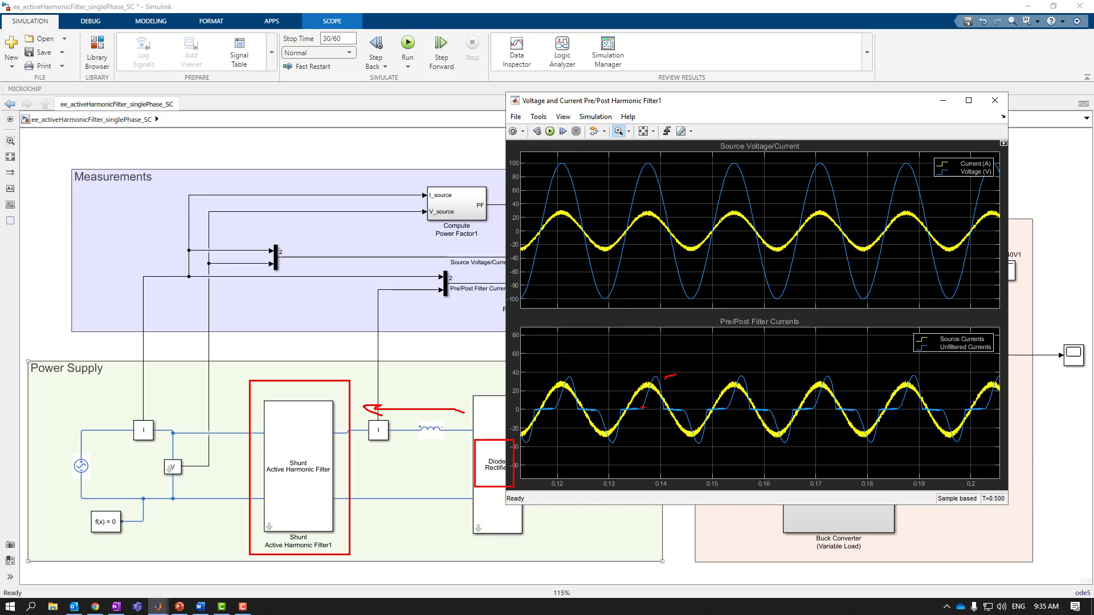
pyautogui.moveTo(654, 376)
pyautogui.mouseDown()
pyautogui.moveTo(434, 399)
pyautogui.moveTo(397, 419)
pyautogui.mouseUp()
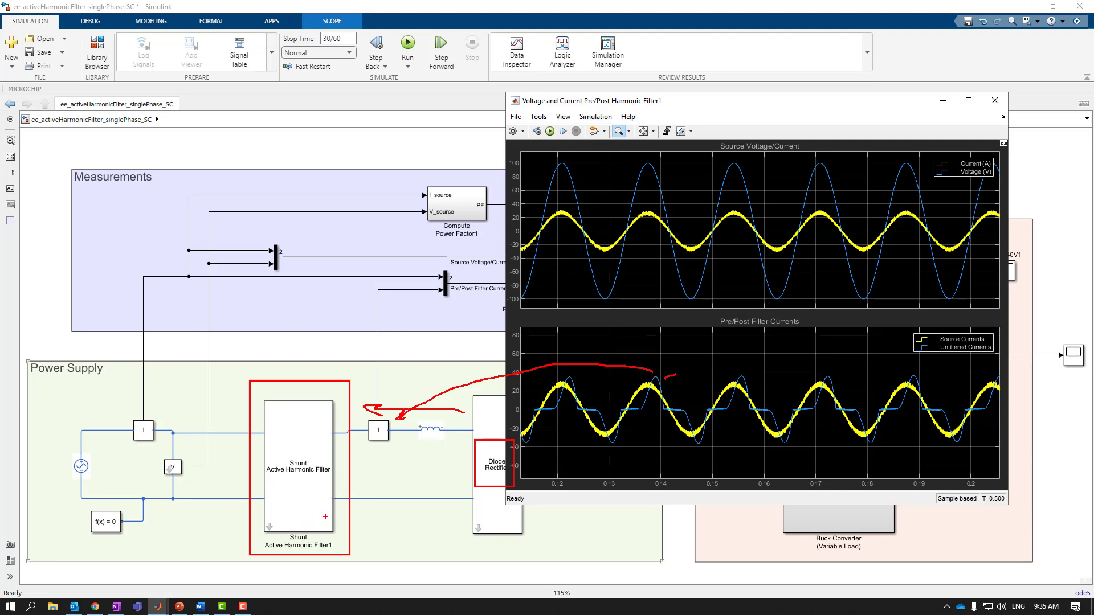
pyautogui.moveTo(340, 561); pyautogui.dragTo(387, 482)
pyautogui.moveTo(544, 393)
pyautogui.mouseDown()
pyautogui.moveTo(294, 360)
pyautogui.moveTo(149, 409)
pyautogui.mouseUp()
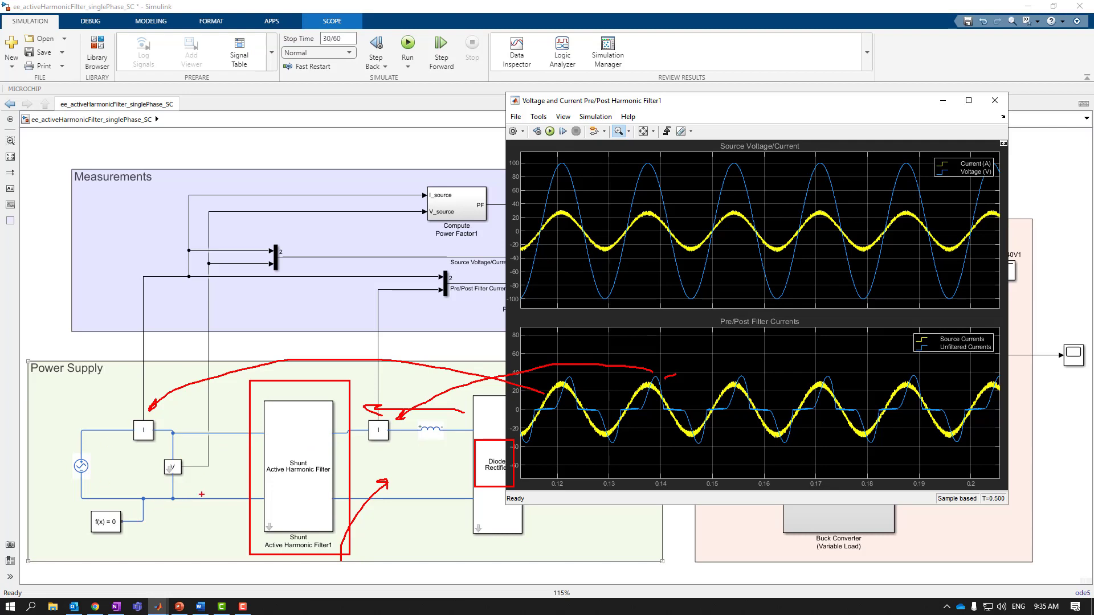
pyautogui.press('Escape')
pyautogui.click(324, 472)
pyautogui.click(77, 484)
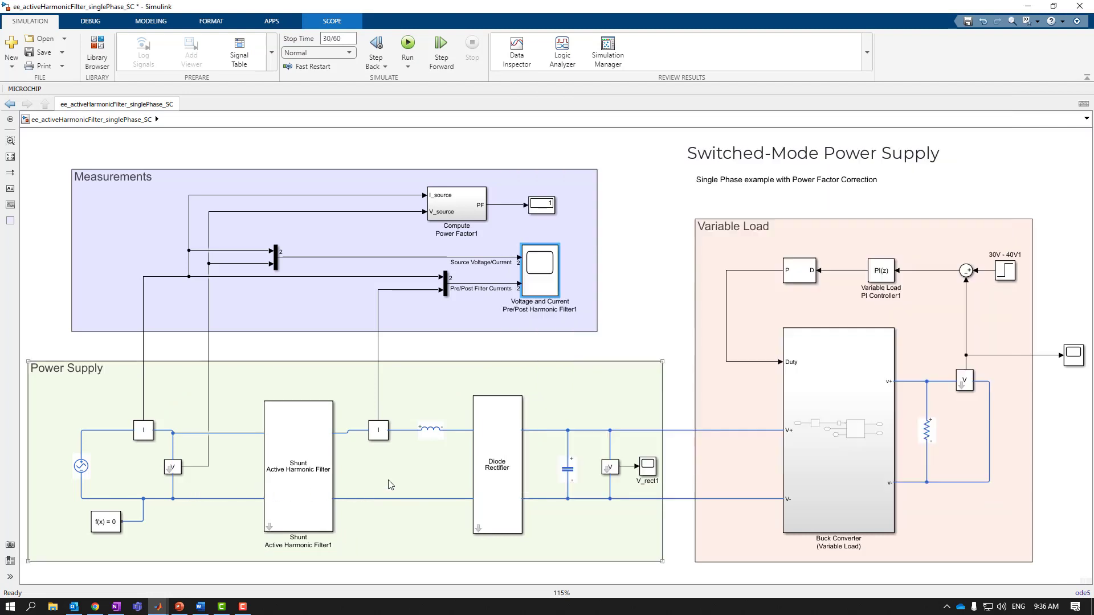
pyautogui.click(388, 484)
# Open the V_rect1 scope and the buck converter's output voltage scope to examine their waveforms
pyautogui.doubleClick(646, 468)
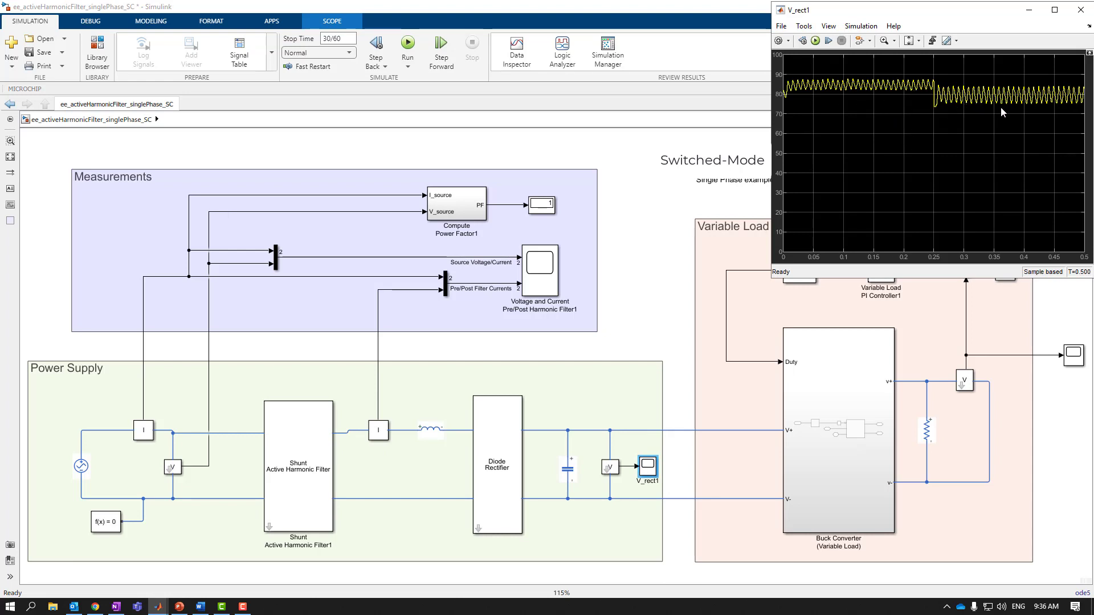
pyautogui.click(861, 387)
pyautogui.doubleClick(1067, 358)
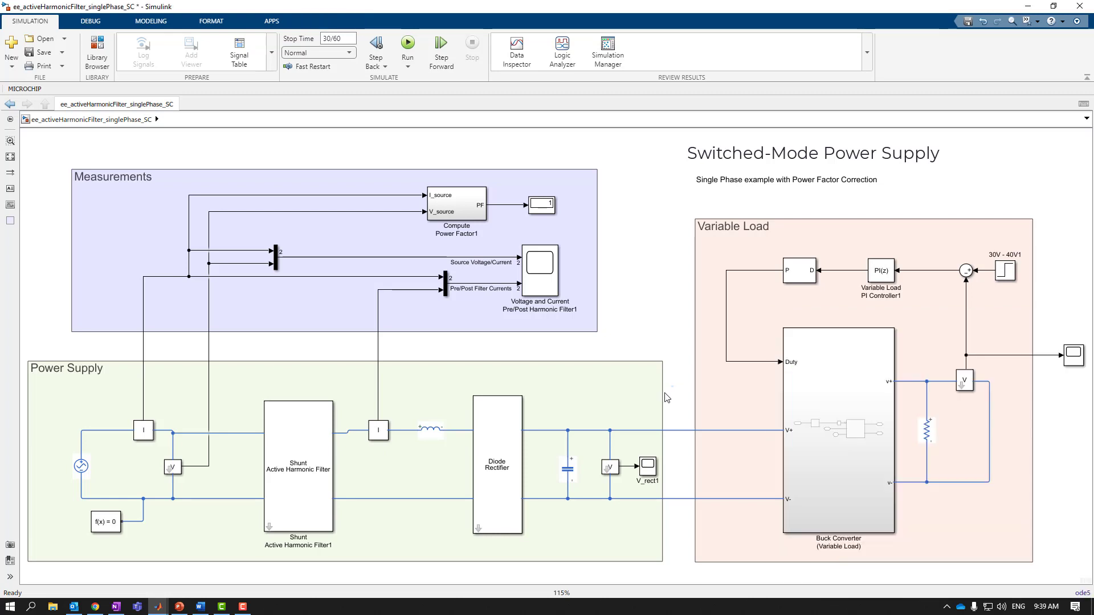
pyautogui.click(664, 398)
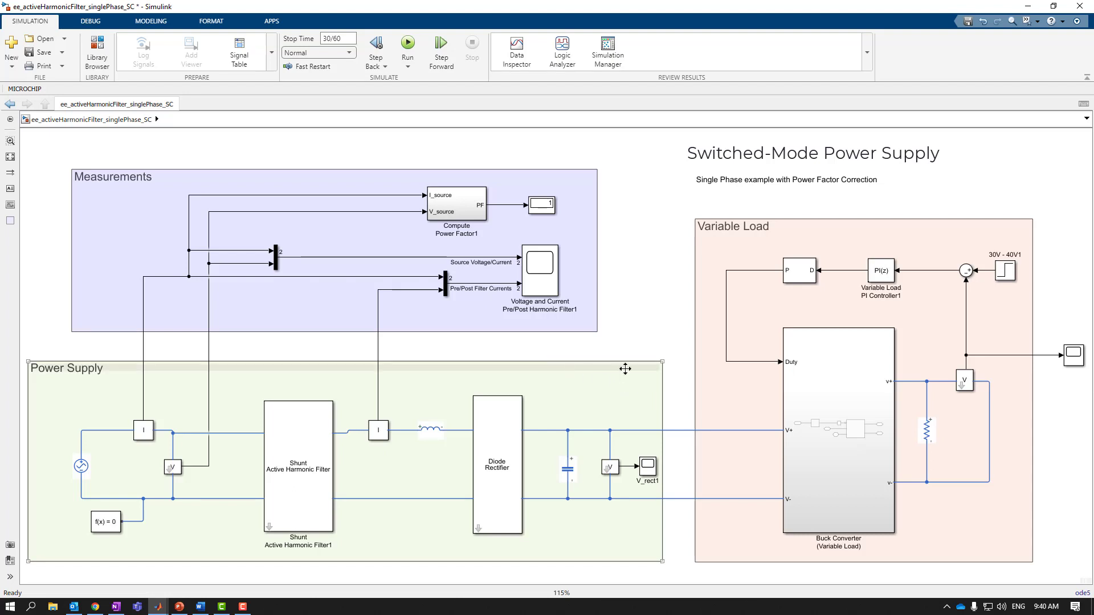
pyautogui.click(698, 365)
pyautogui.click(871, 510)
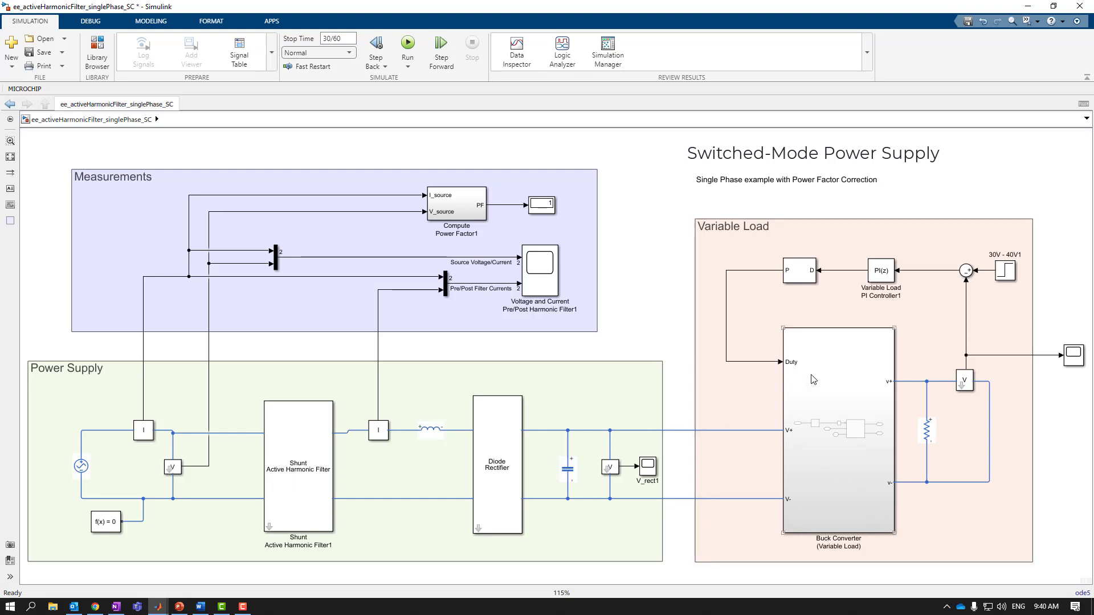
pyautogui.click(909, 497)
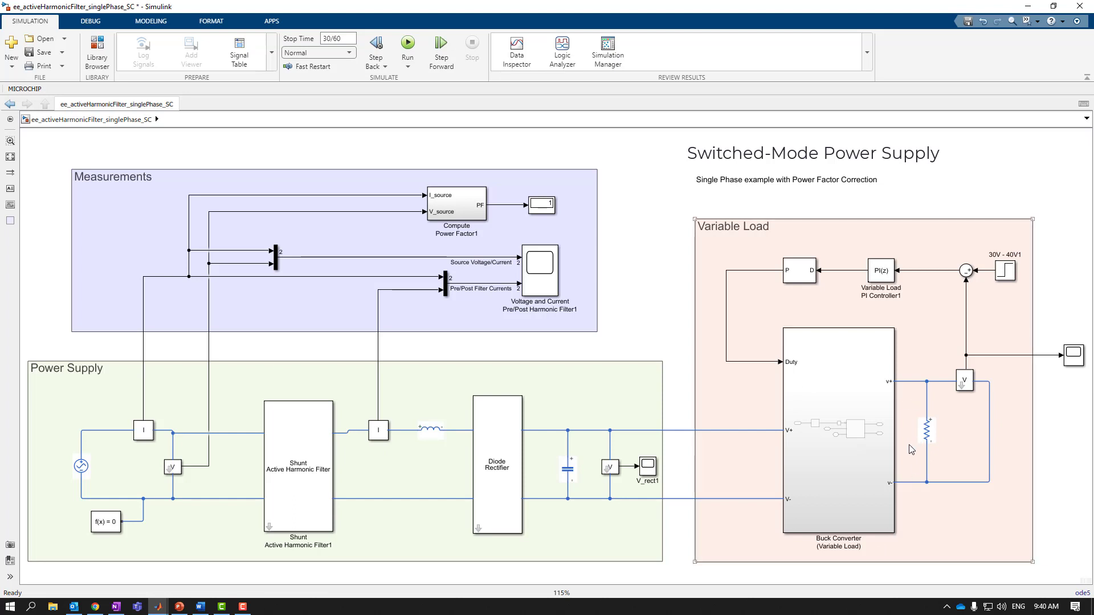
pyautogui.click(888, 458)
pyautogui.click(299, 516)
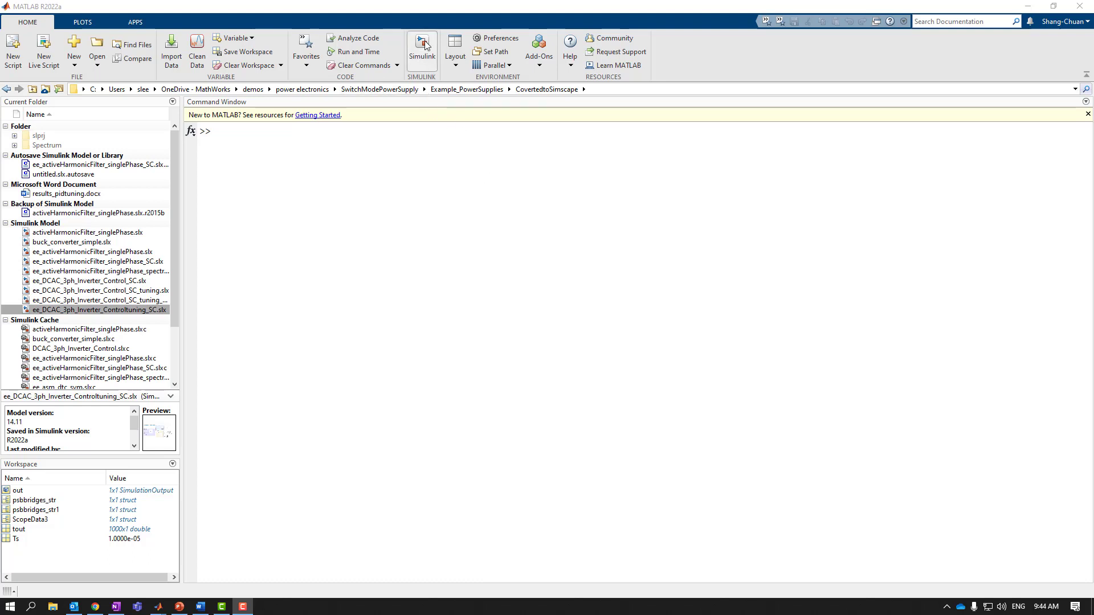
# From the main MATLAB window, open the Simulink start page and create a new model from the Simscape Electrical template
pyautogui.click(426, 62)
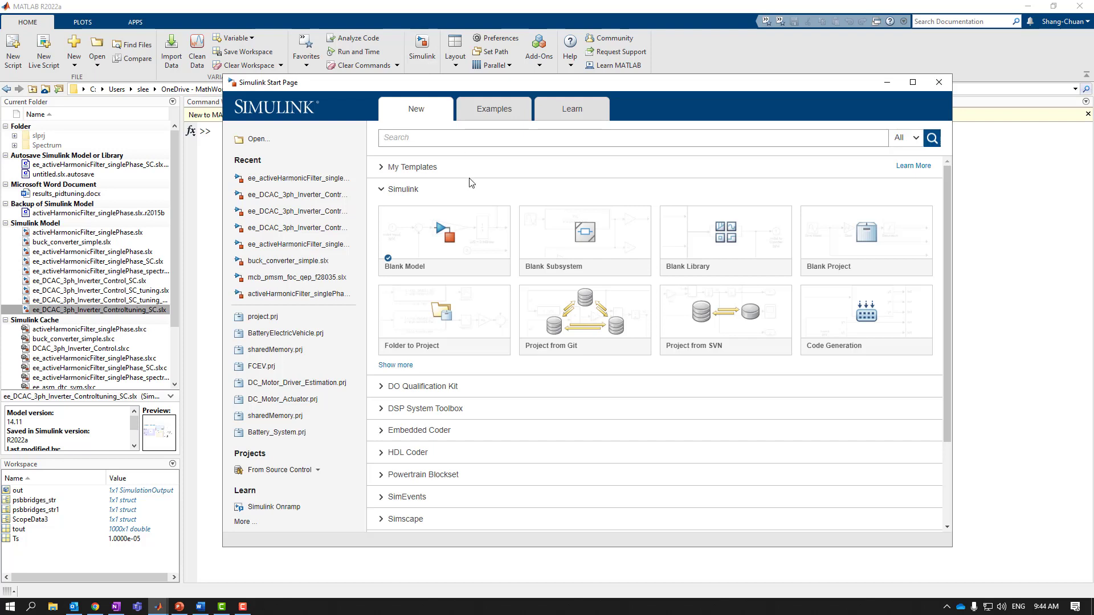
pyautogui.moveTo(470, 248)
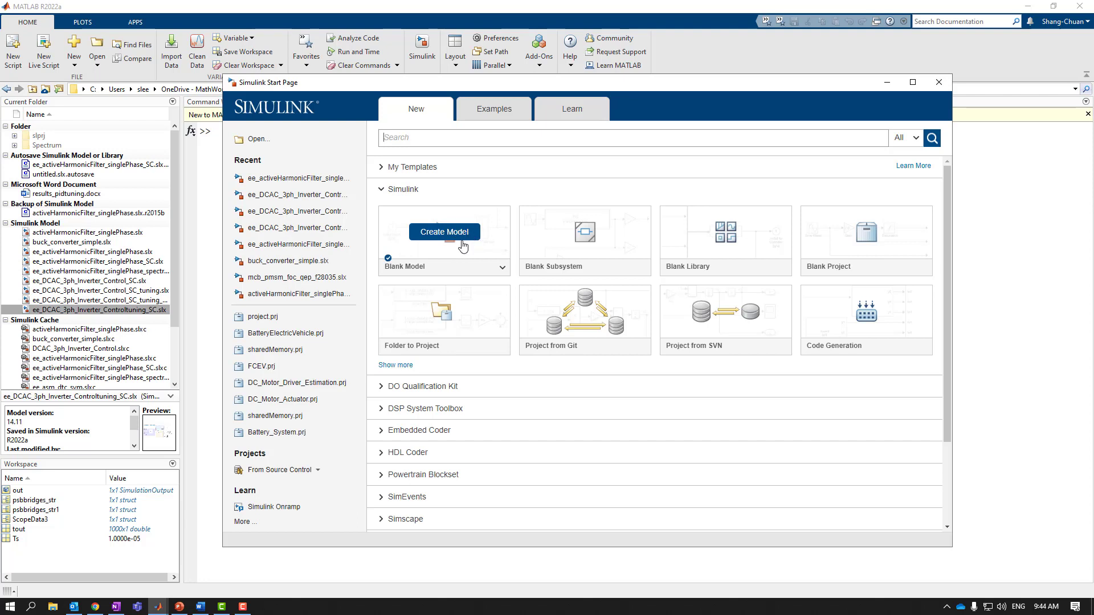
pyautogui.scroll(-2, 462, 245)
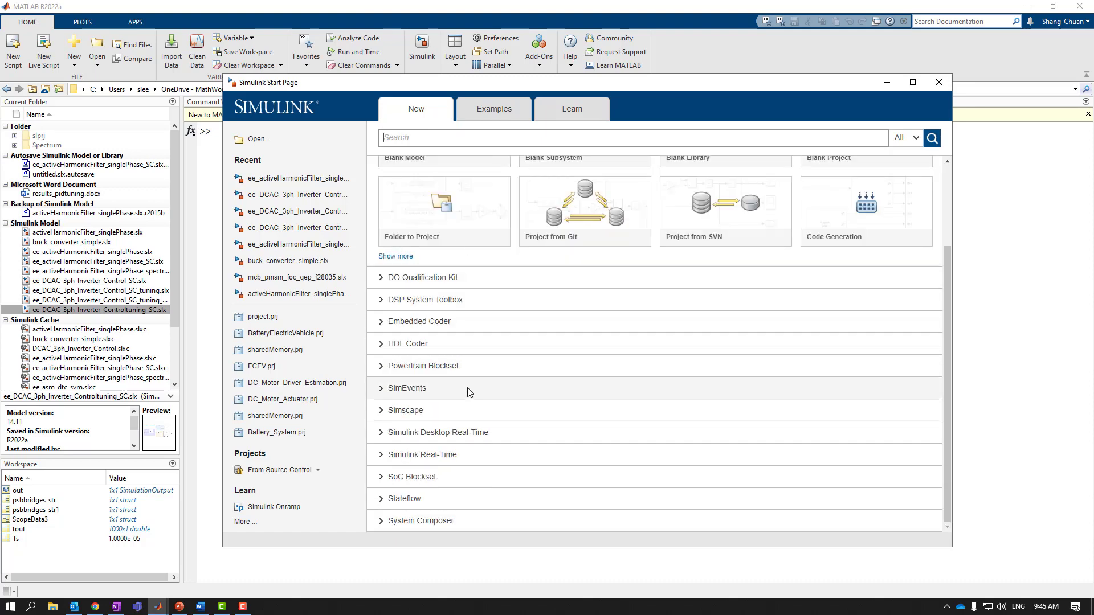
pyautogui.click(382, 415)
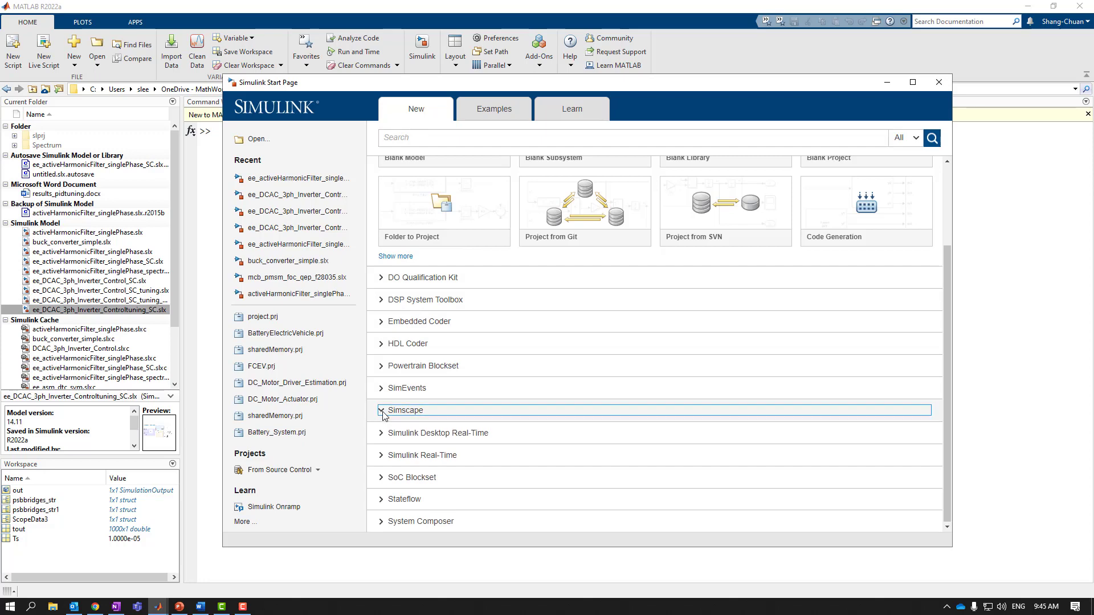
pyautogui.scroll(-3, 440, 416)
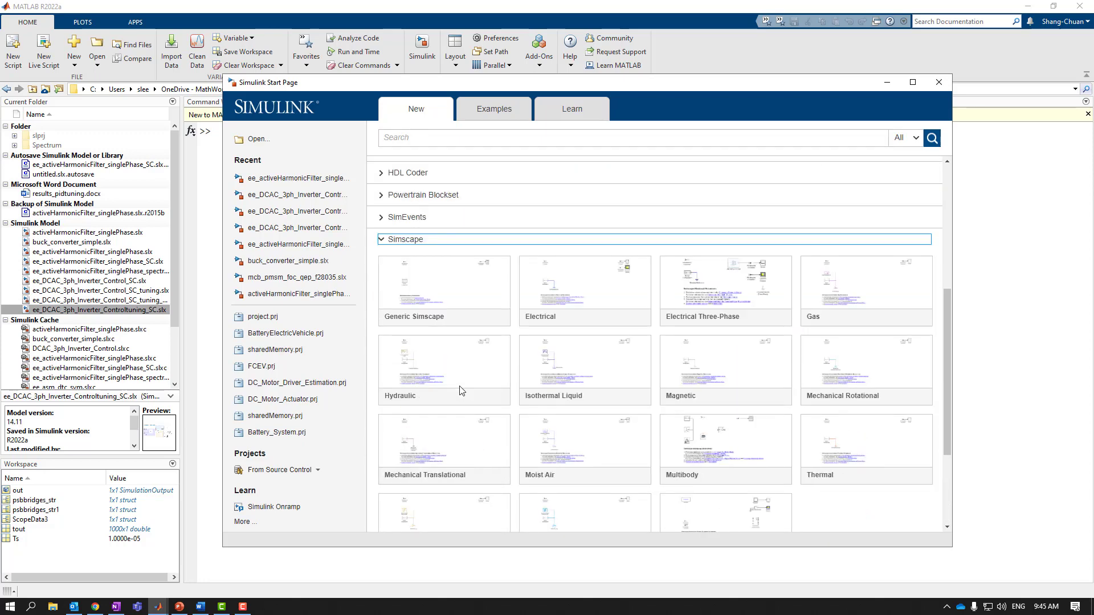
pyautogui.moveTo(461, 392)
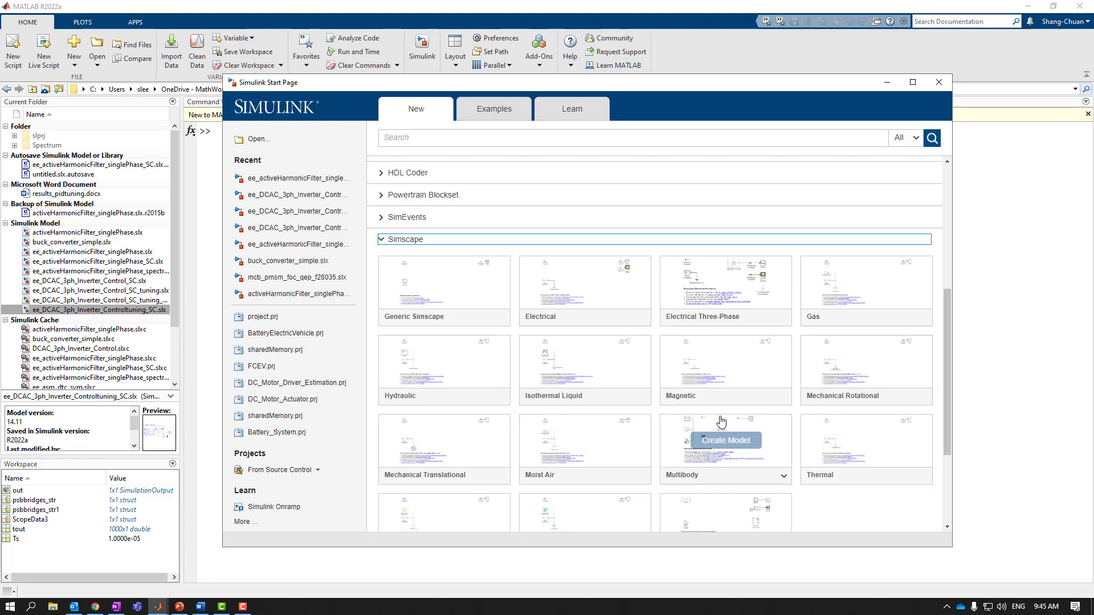
pyautogui.moveTo(606, 307)
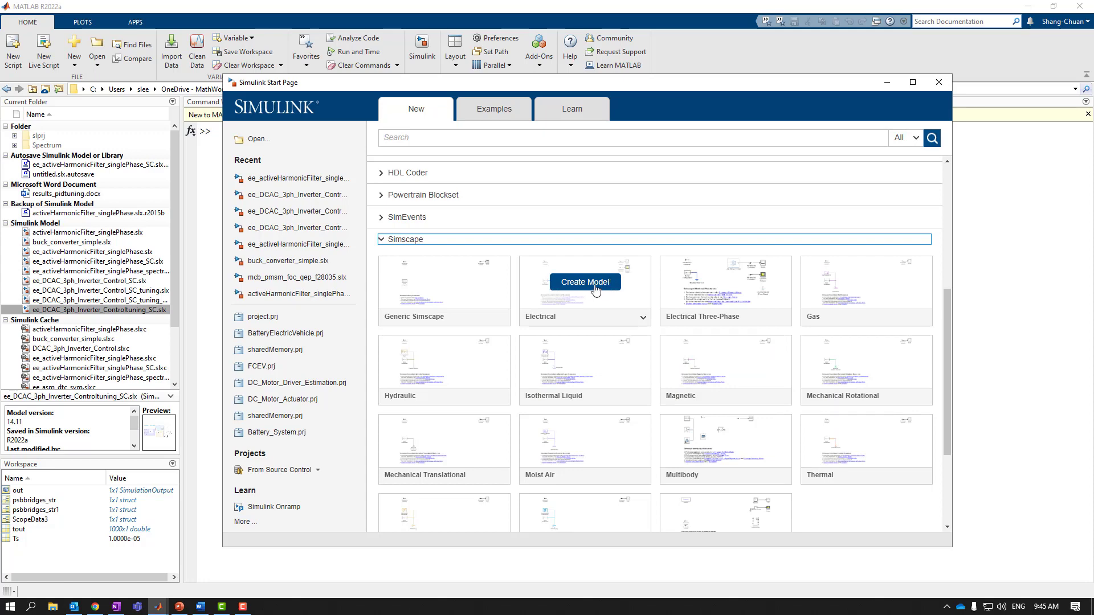
pyautogui.click(595, 286)
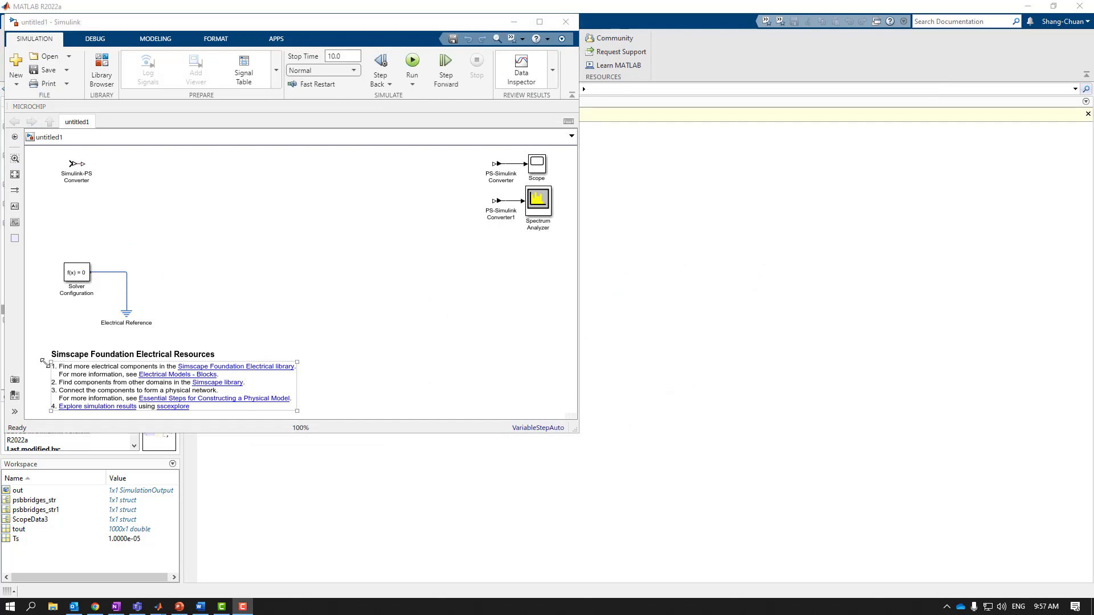
# Delete the Simscape Foundation Electrical Resources notes and the Spectrum Analyzer with its PS-Simulink Converter1 from the new model
pyautogui.click(48, 346)
pyautogui.moveTo(48, 347); pyautogui.dragTo(301, 414)
pyautogui.press('Delete')
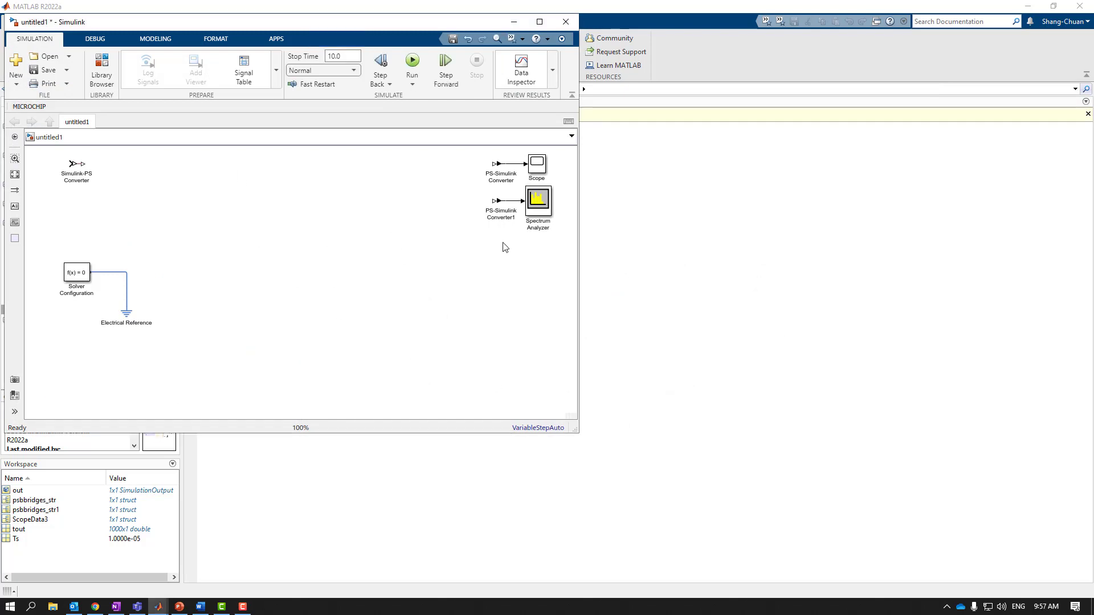
pyautogui.moveTo(478, 245); pyautogui.dragTo(551, 200)
pyautogui.press('Delete')
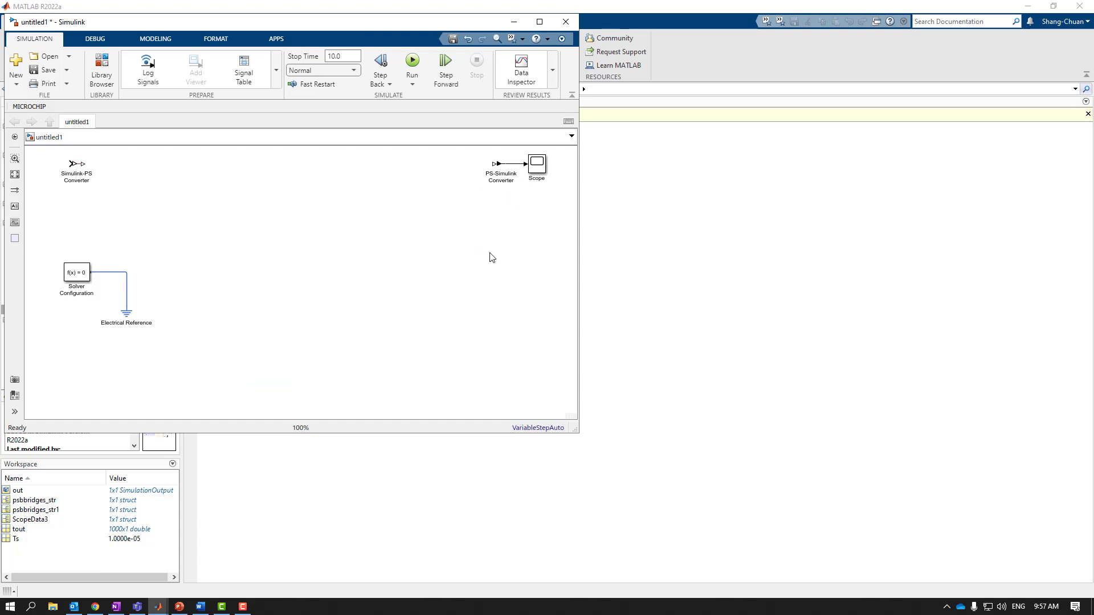
# Enlarge the new model's window and open the Simulink Library Browser
pyautogui.press('space')
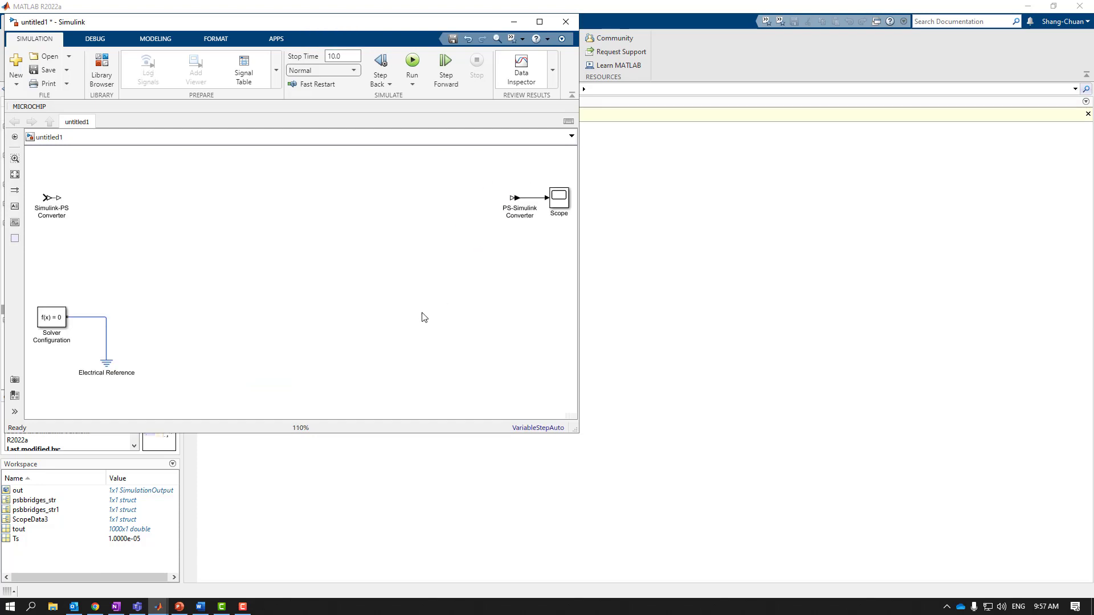
pyautogui.moveTo(577, 437); pyautogui.dragTo(650, 549)
pyautogui.press('space')
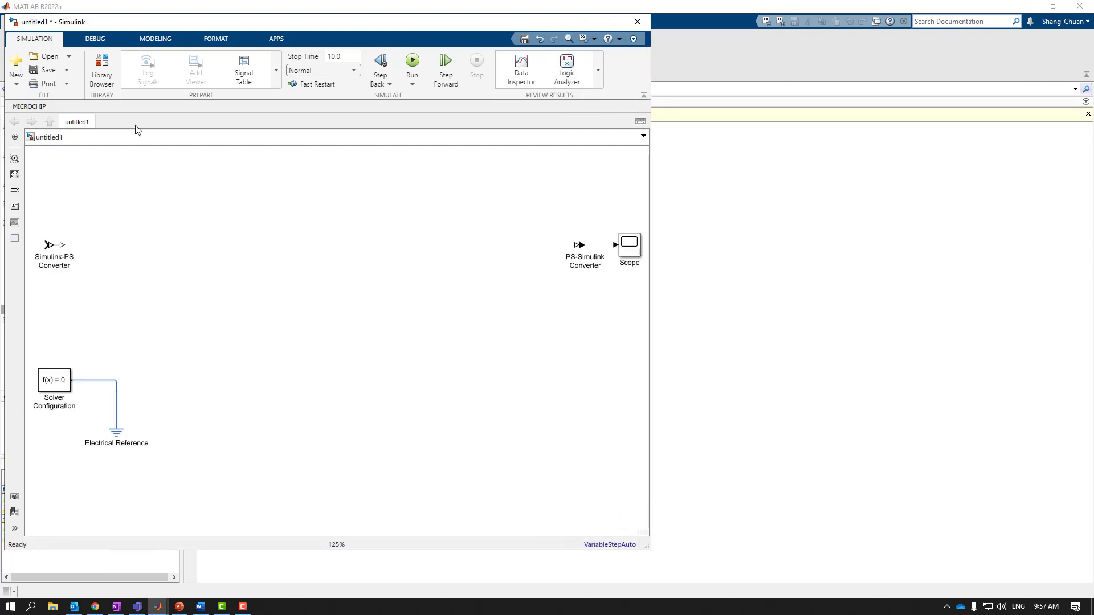
pyautogui.click(101, 72)
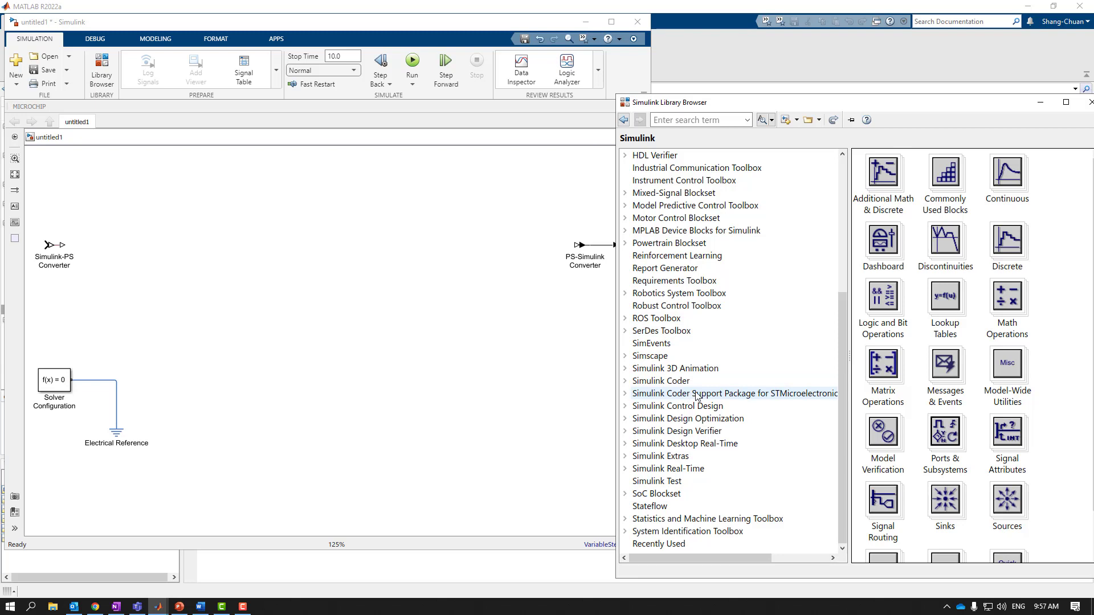
# Add a Buck Converter from the Simscape Electrical Converters library to the middle of the new model
pyautogui.click(633, 358)
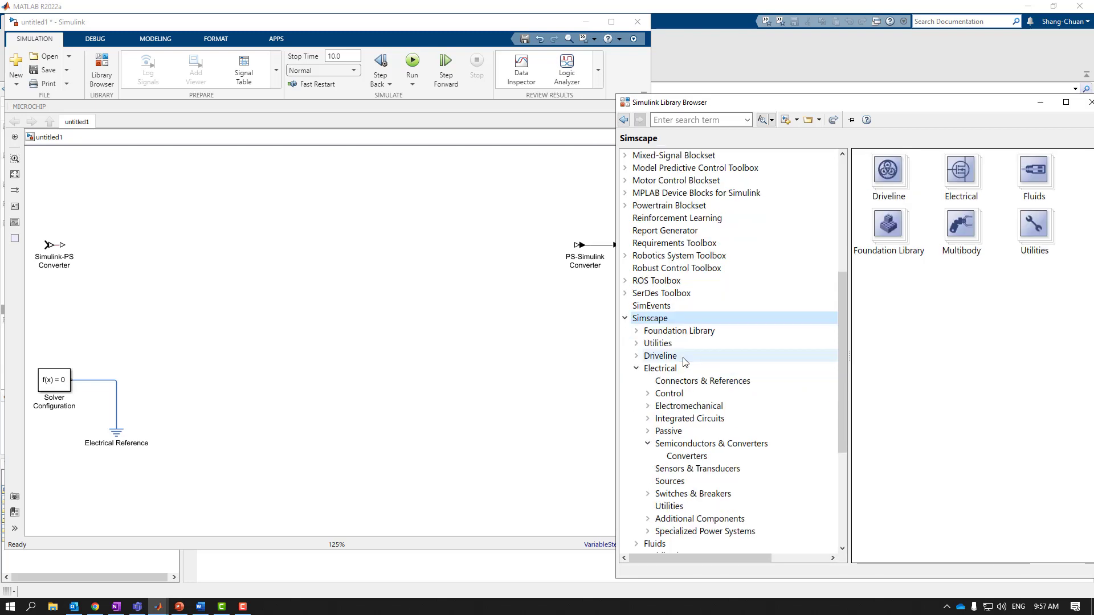
pyautogui.scroll(-2, 684, 361)
pyautogui.click(678, 293)
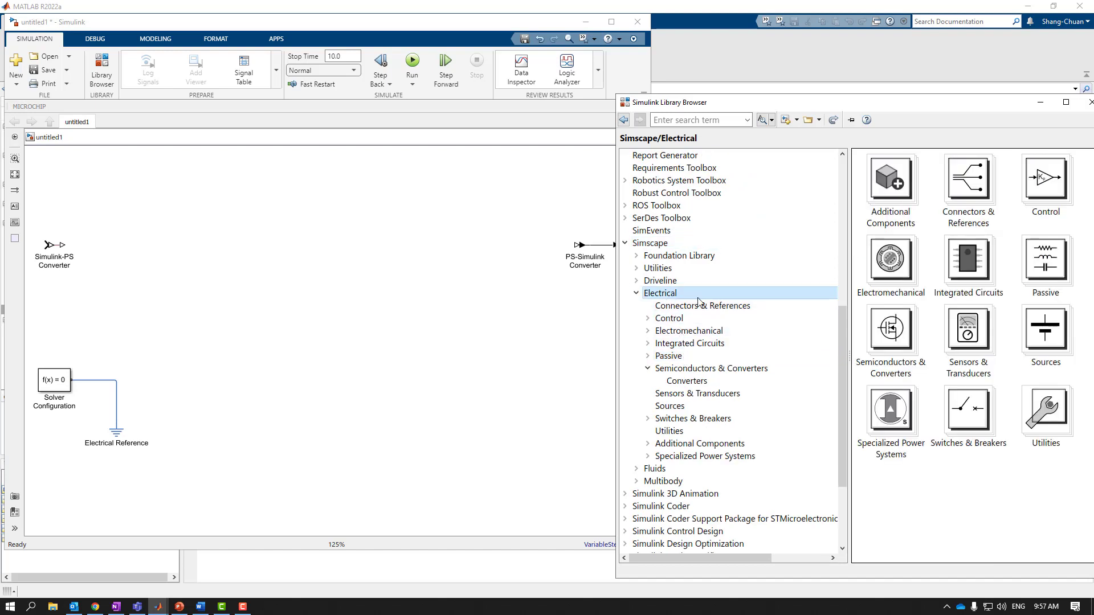
pyautogui.click(711, 382)
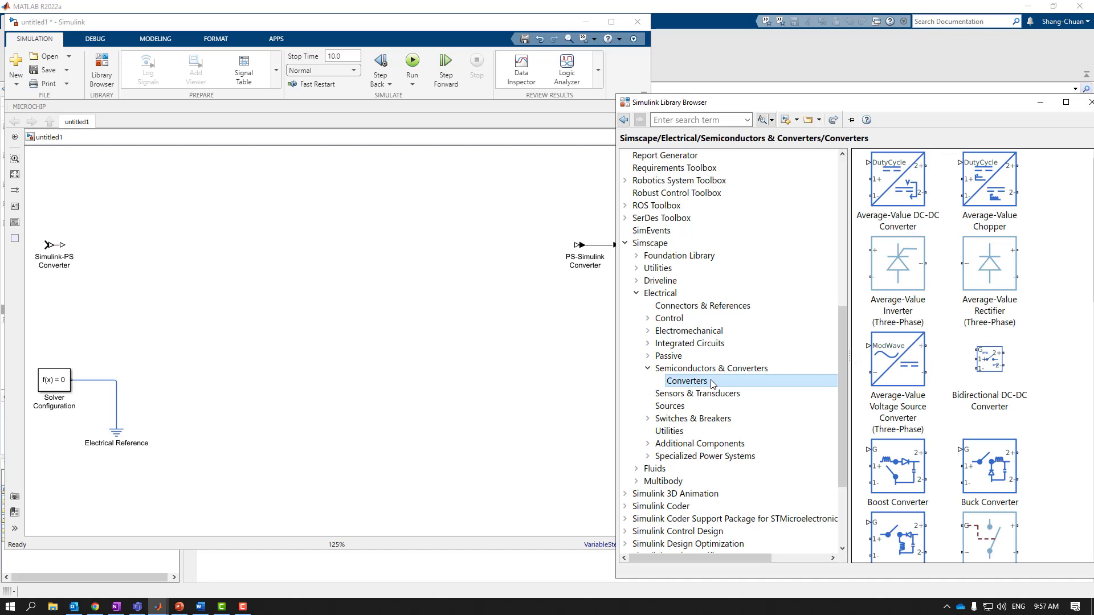
pyautogui.scroll(-4, 926, 364)
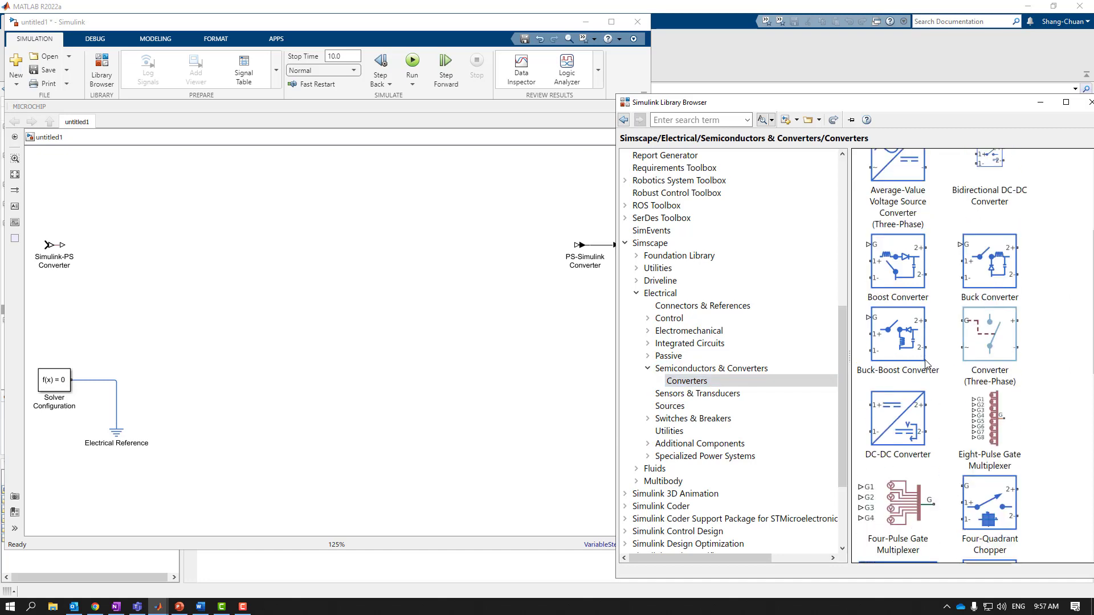
pyautogui.scroll(-1, 926, 364)
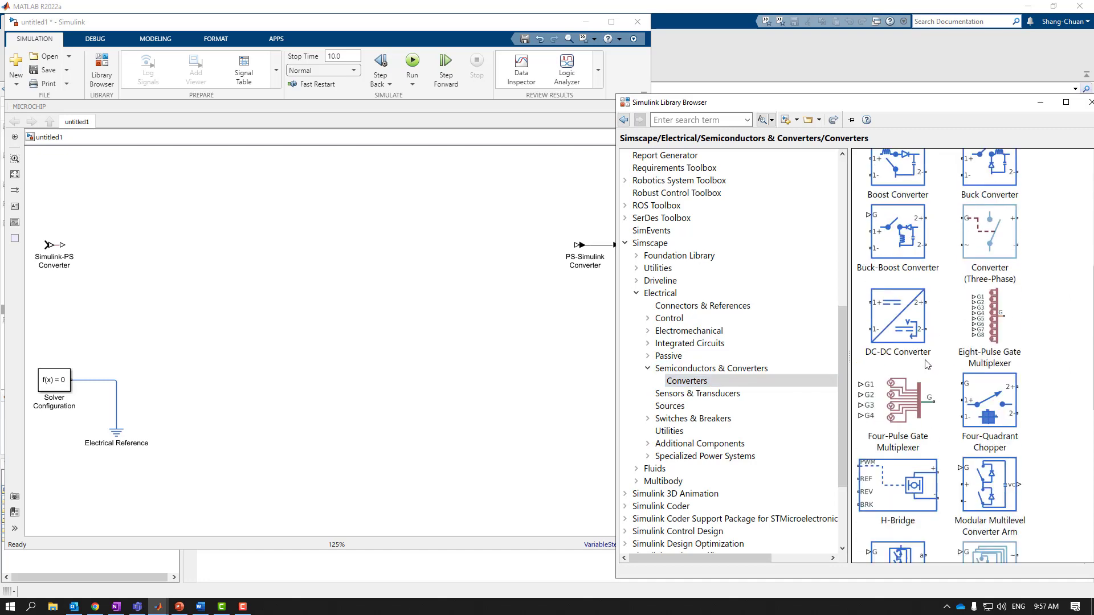
pyautogui.scroll(1, 990, 242)
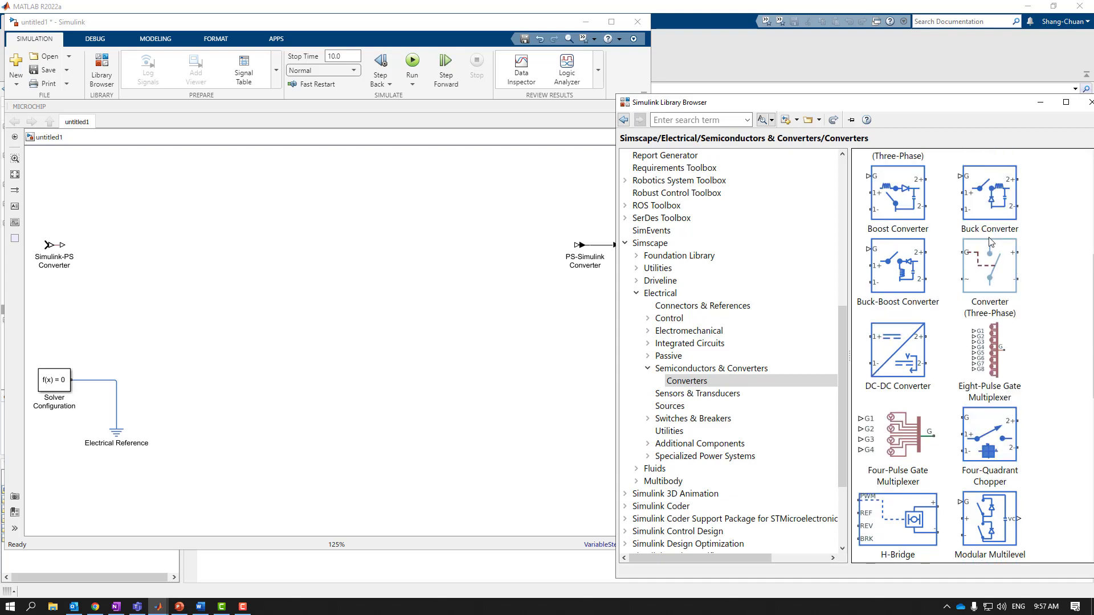
pyautogui.moveTo(994, 199); pyautogui.dragTo(296, 317)
pyautogui.click(303, 380)
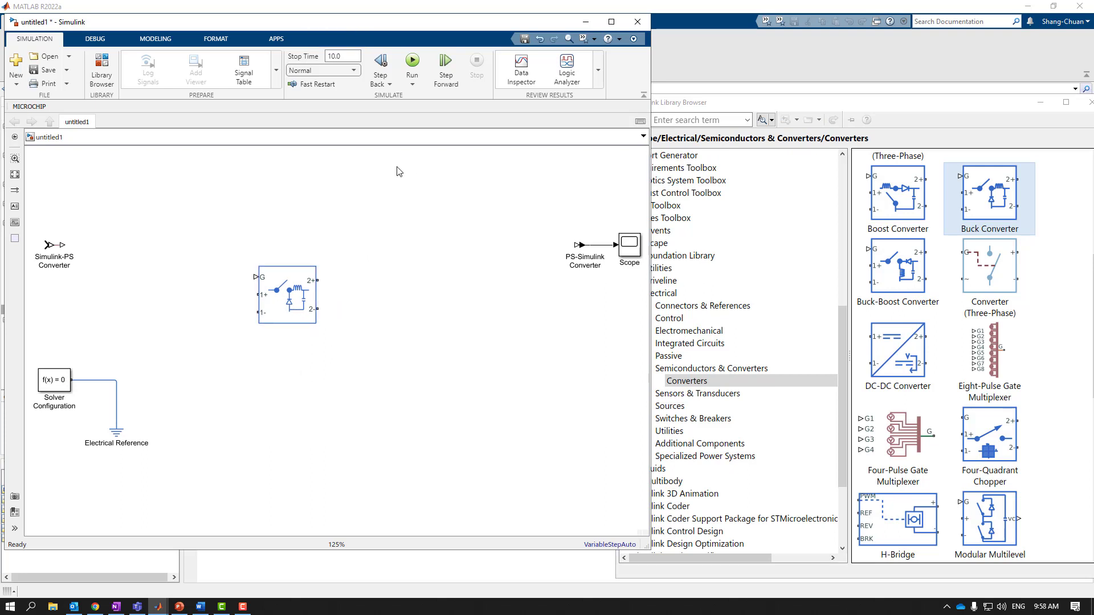
# Add an annotation above the Buck Converter with the lines "Design goal", "Vin 20V" and "Vout 10V"
pyautogui.doubleClick(382, 177)
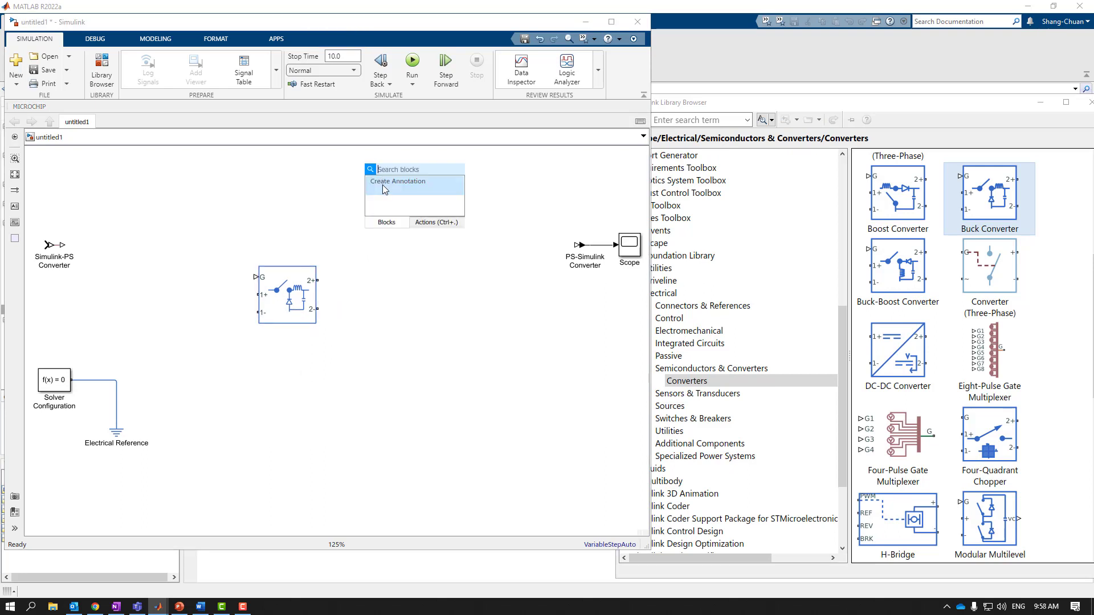
pyautogui.click(392, 186)
pyautogui.write('dESIGN')
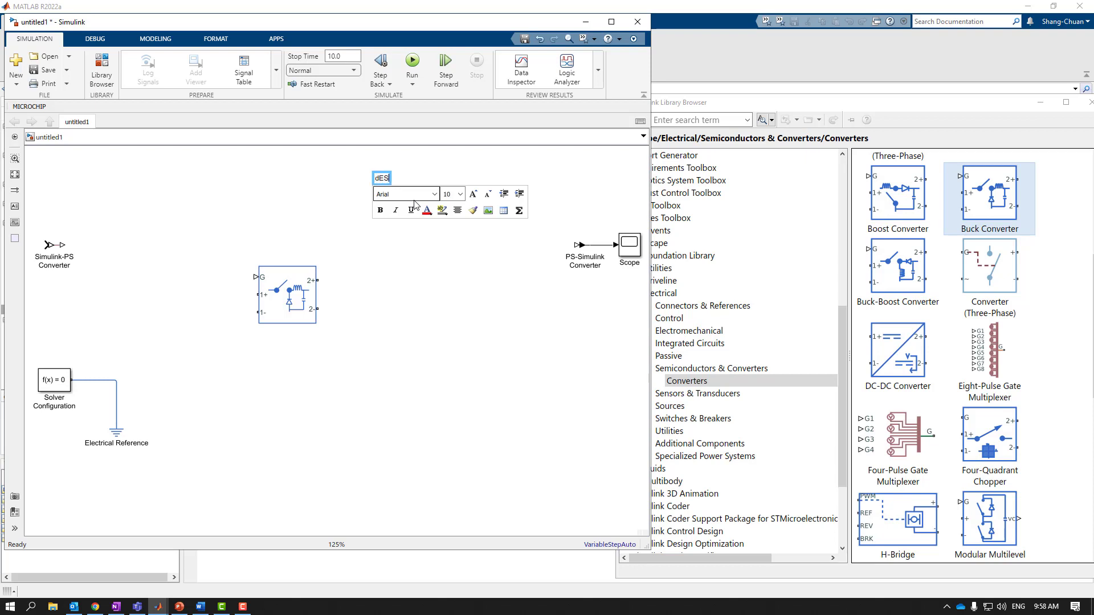
pyautogui.press('BackSpace')
pyautogui.press('BackSpace')
pyautogui.press('BackSpace')
pyautogui.press('BackSpace')
pyautogui.press('BackSpace')
pyautogui.press('BackSpace')
pyautogui.write('Design goal')
pyautogui.press('Return')
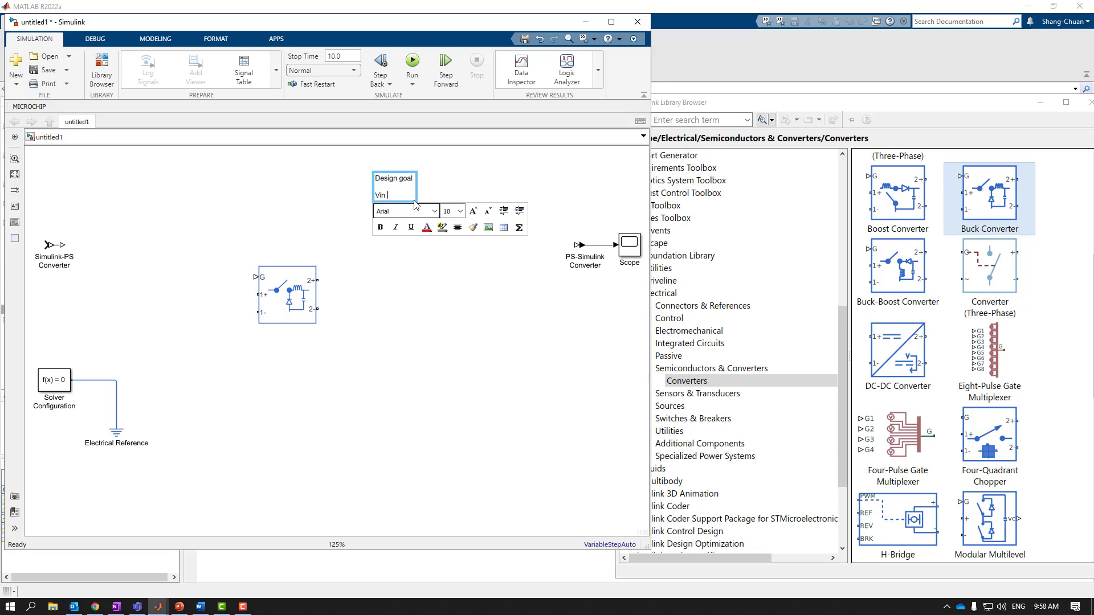
pyautogui.write('Vin 20V')
pyautogui.press('Return')
pyautogui.write('Vout')
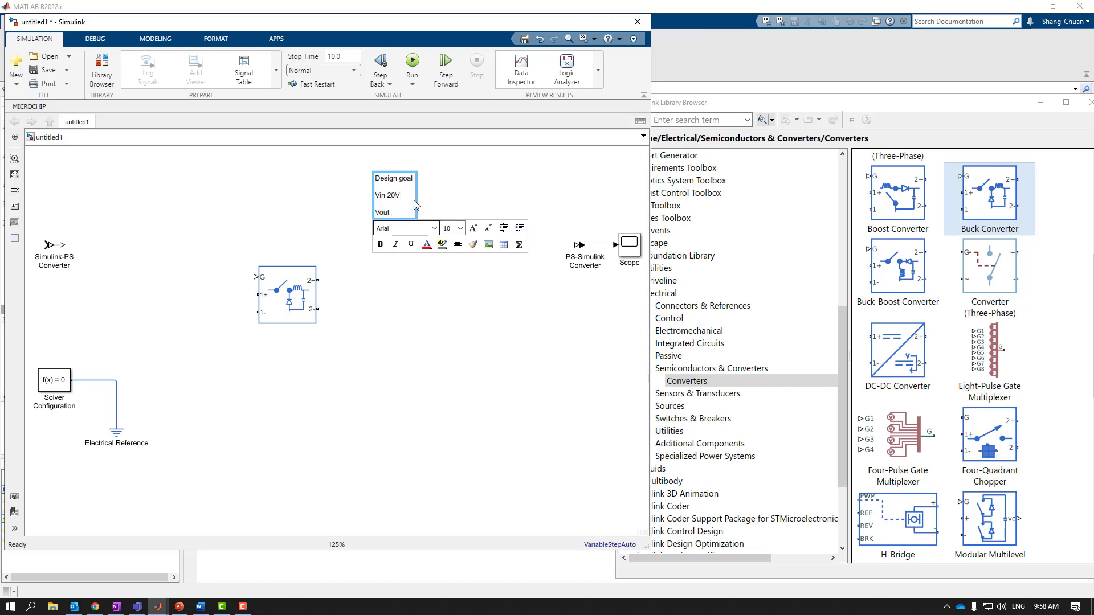
pyautogui.write(' 10V')
# Set the whole design goal annotation to font size 16 and move it up near the model's upper edge
pyautogui.hotkey('ctrl', 'a')
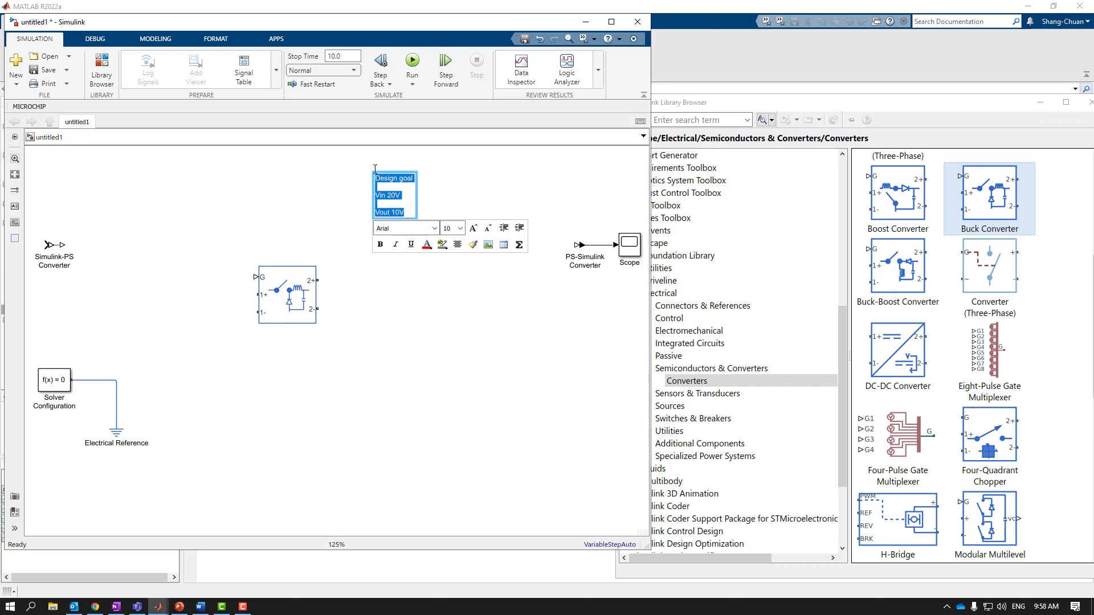
pyautogui.click(453, 228)
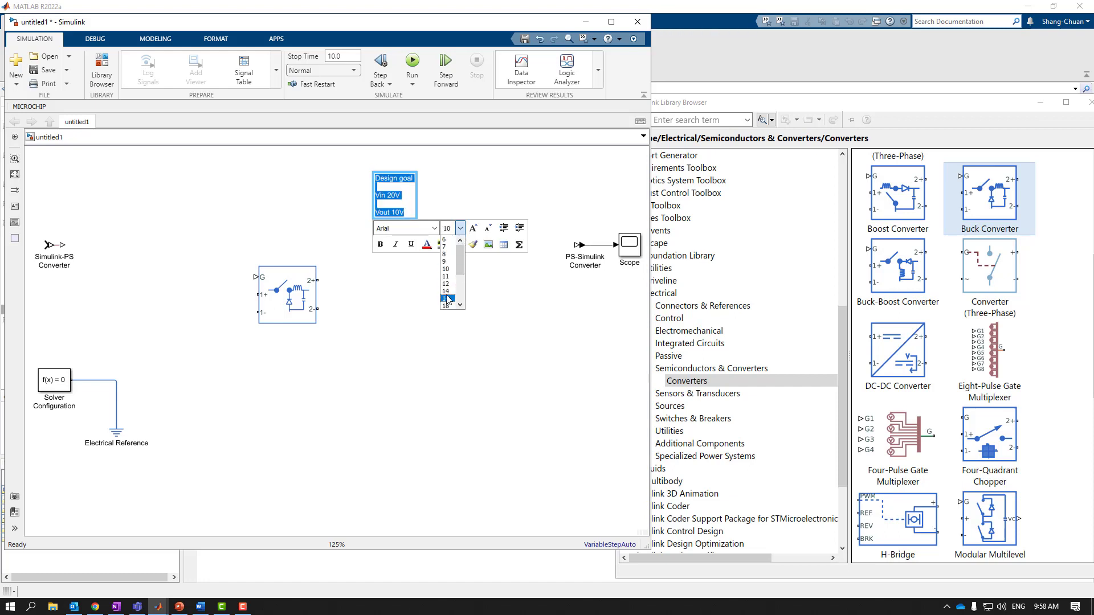
pyautogui.click(448, 293)
pyautogui.click(472, 191)
pyautogui.moveTo(414, 185); pyautogui.dragTo(444, 164)
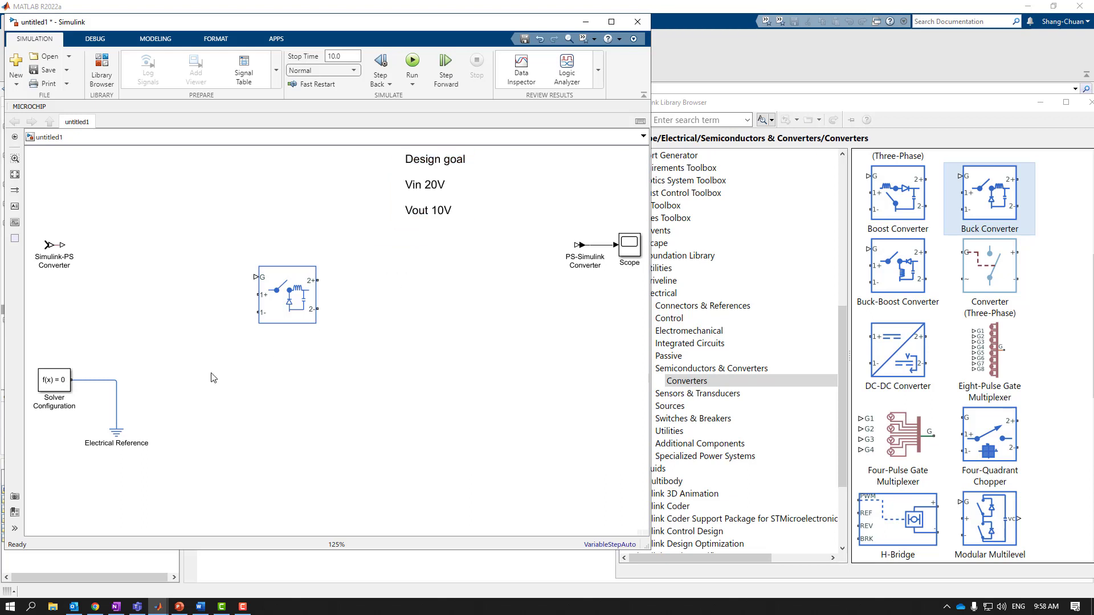
# Insert a DC Voltage Source above the Electrical Reference and connect its negative end to the reference line
pyautogui.doubleClick(167, 319)
pyautogui.write('DC')
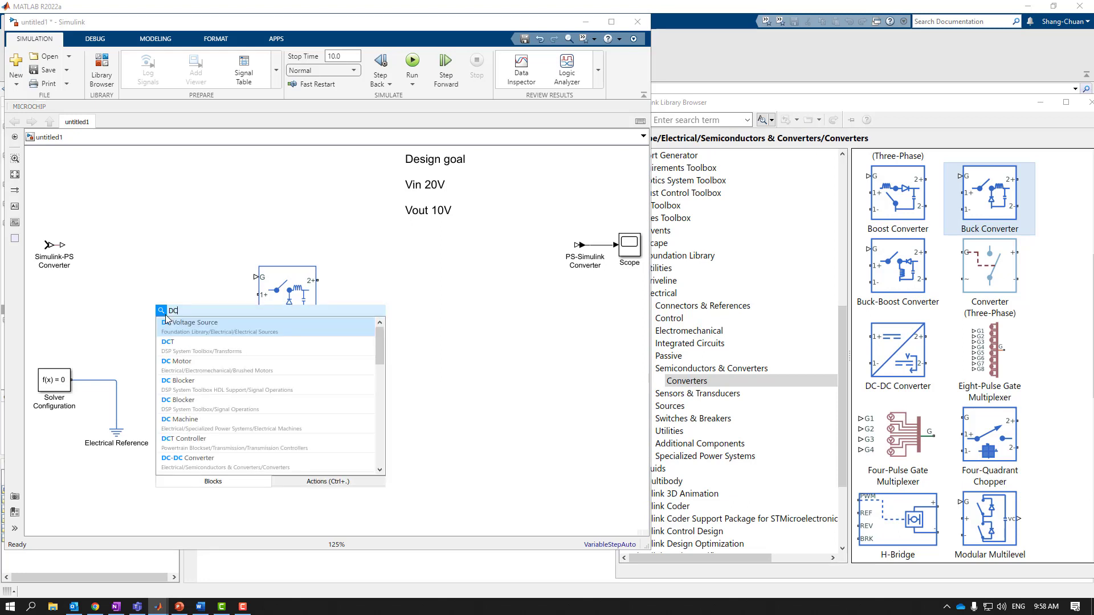
pyautogui.press('Return')
pyautogui.moveTo(167, 319); pyautogui.dragTo(113, 379)
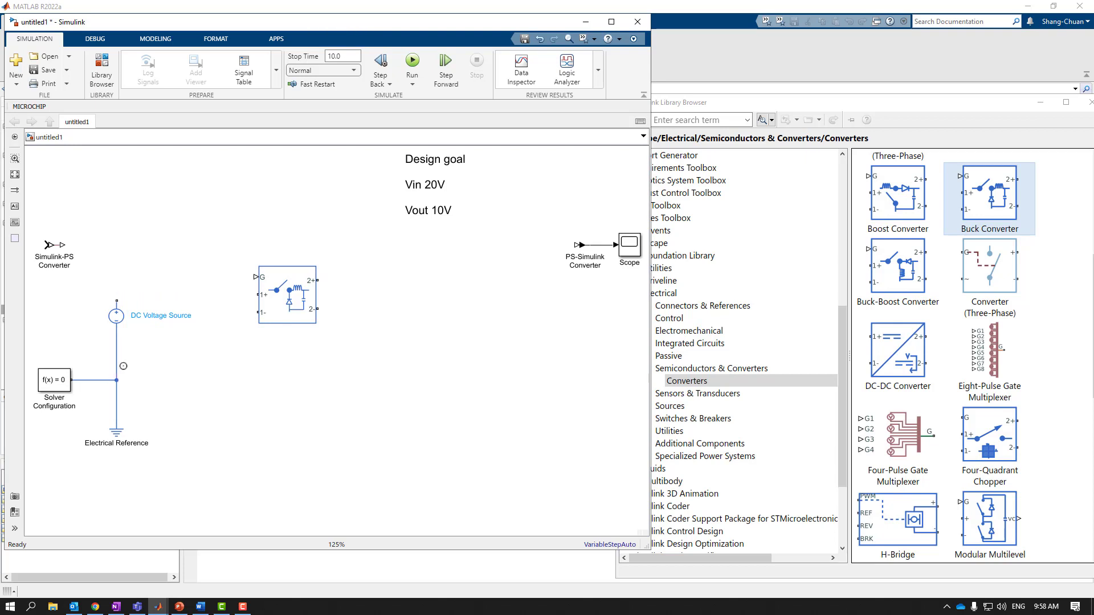
# Wire the Buck Converter's 1+ and 1- ports to the DC Voltage Source's positive and negative ends, and enlarge the converter block
pyautogui.moveTo(259, 312); pyautogui.dragTo(117, 350)
pyautogui.moveTo(254, 298); pyautogui.dragTo(117, 301)
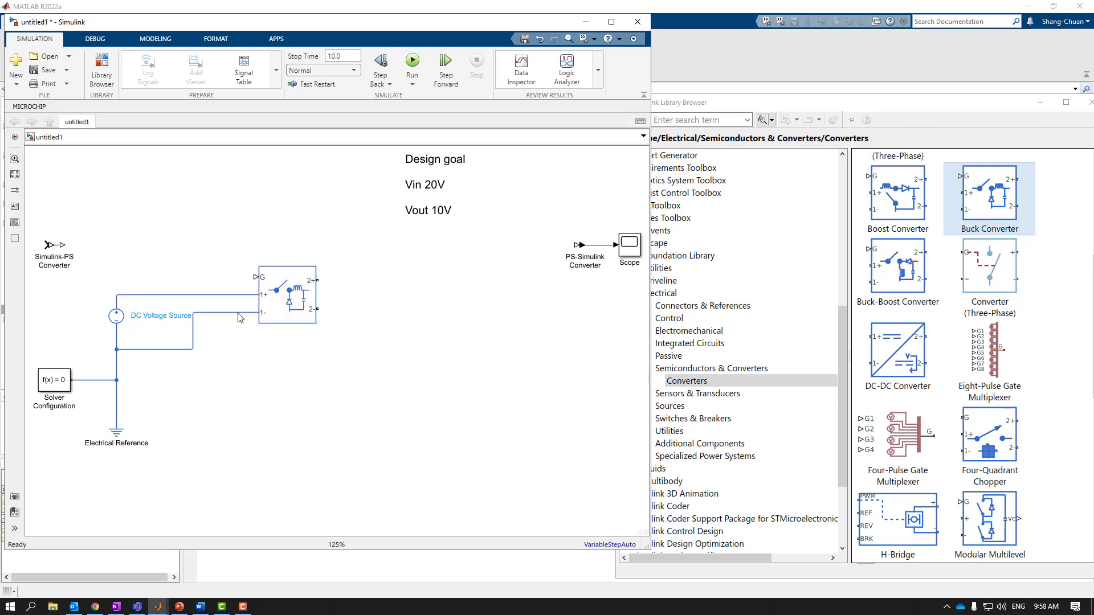
pyautogui.moveTo(238, 313); pyautogui.dragTo(227, 350)
pyautogui.moveTo(315, 320); pyautogui.dragTo(324, 359)
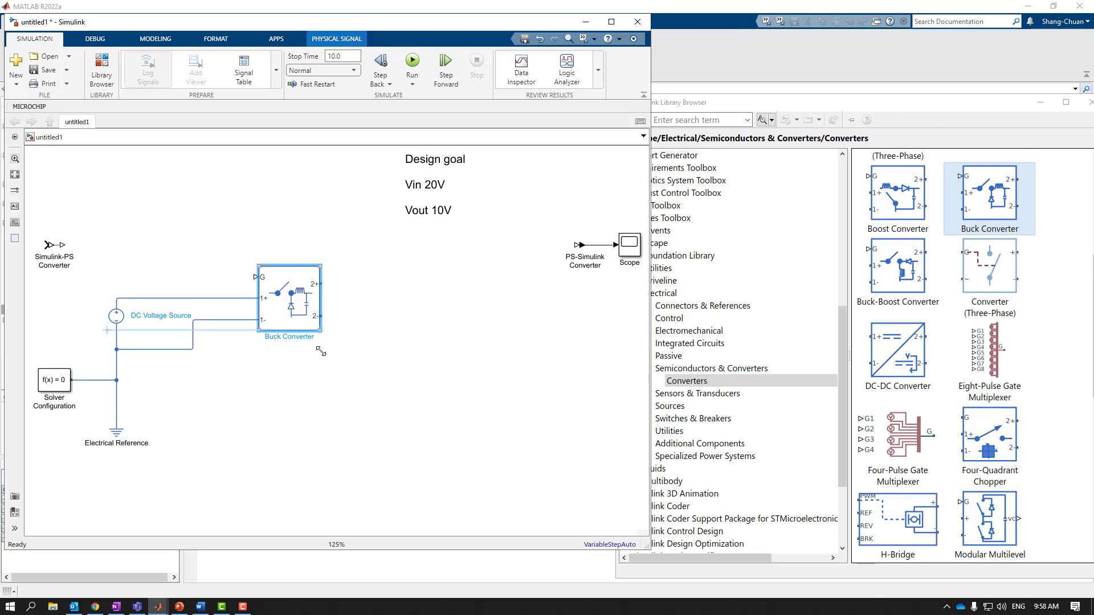
# Insert a Resistor, orient it vertically beside the Buck Converter, and wire it across the 2+ and 2- output ports
pyautogui.click(390, 337)
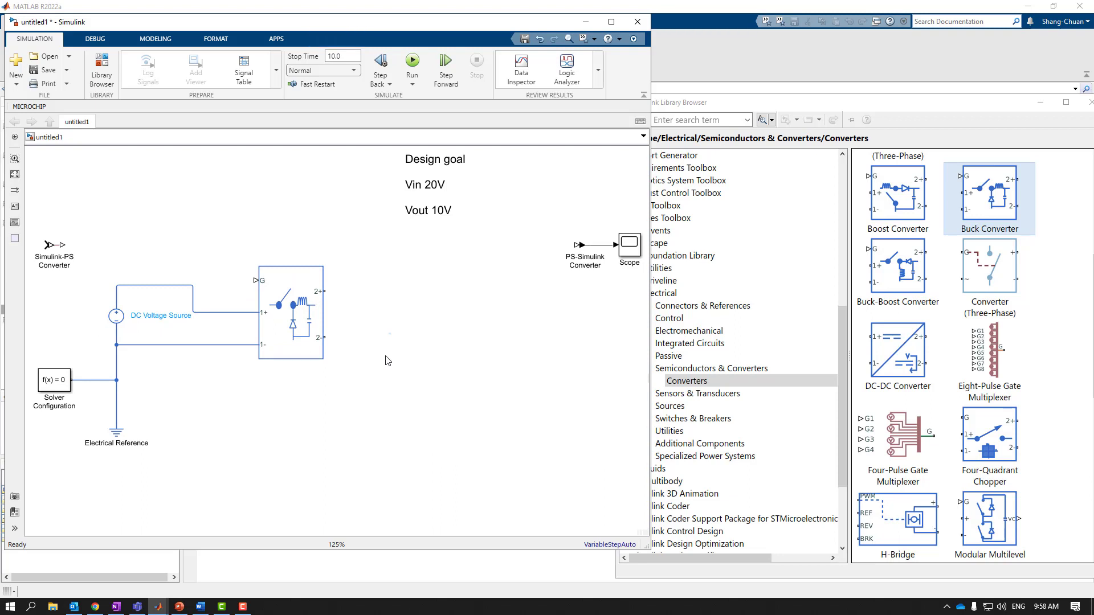
pyautogui.write('RES')
pyautogui.press('Return')
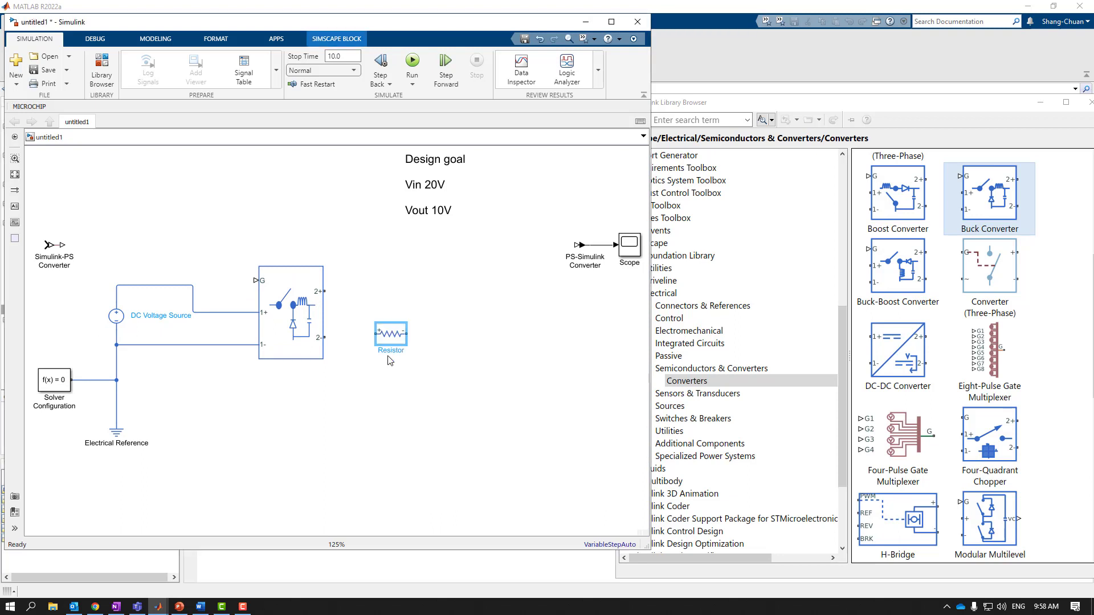
pyautogui.moveTo(397, 335)
pyautogui.mouseDown()
pyautogui.moveTo(419, 314)
pyautogui.moveTo(353, 285)
pyautogui.moveTo(323, 291)
pyautogui.mouseUp()
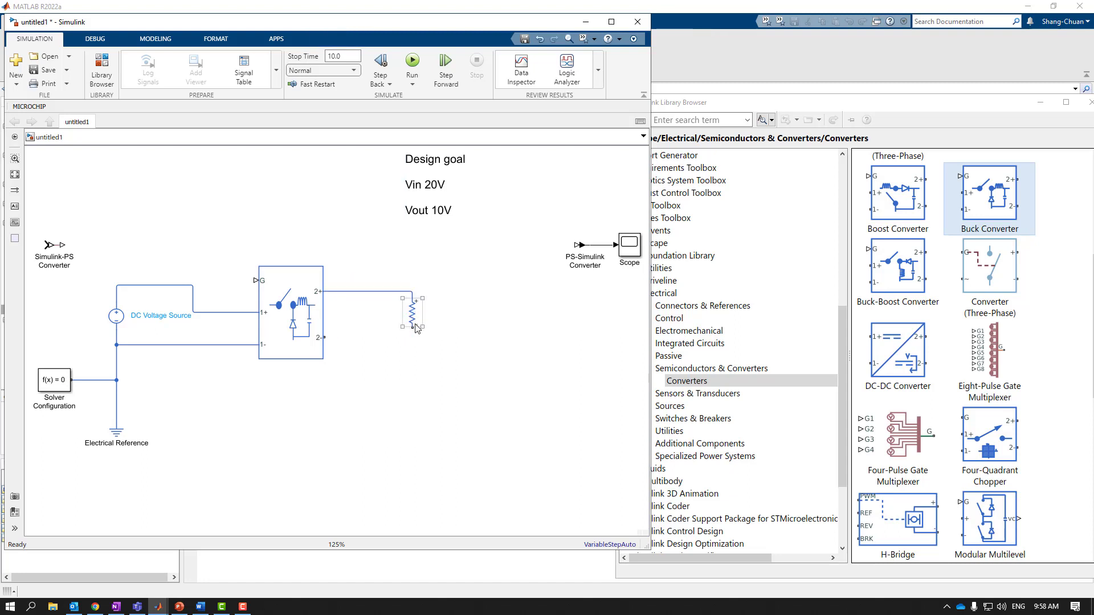
pyautogui.moveTo(414, 333)
pyautogui.mouseDown()
pyautogui.moveTo(356, 344)
pyautogui.moveTo(323, 337)
pyautogui.mouseUp()
# Insert a PWM Generator block and place it with an output line above the DC Voltage Source
pyautogui.doubleClick(230, 230)
pyautogui.write('PWM GE')
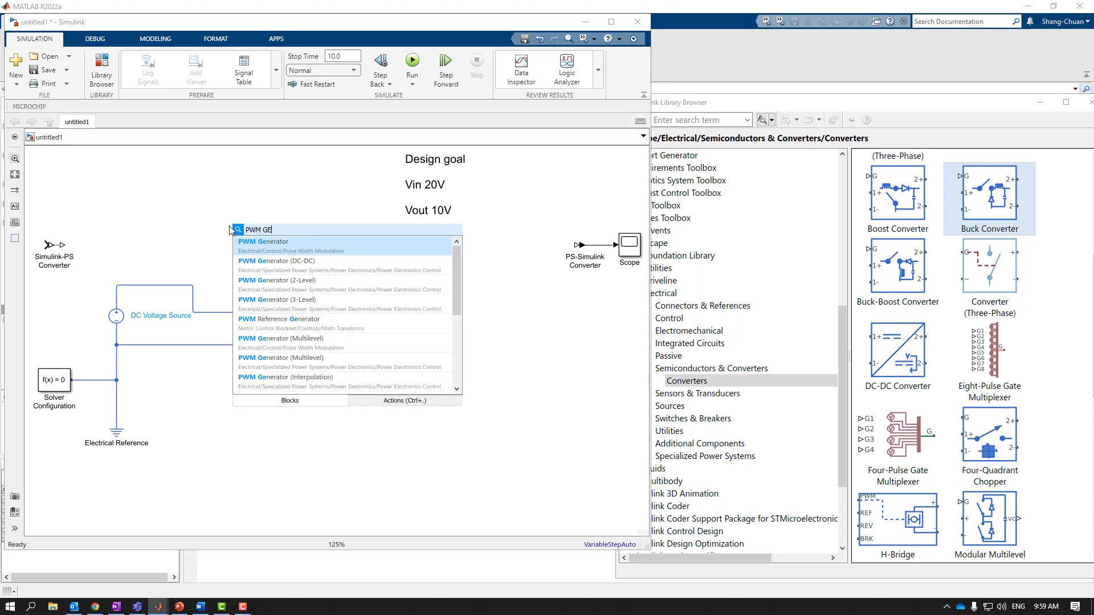
pyautogui.press('Return')
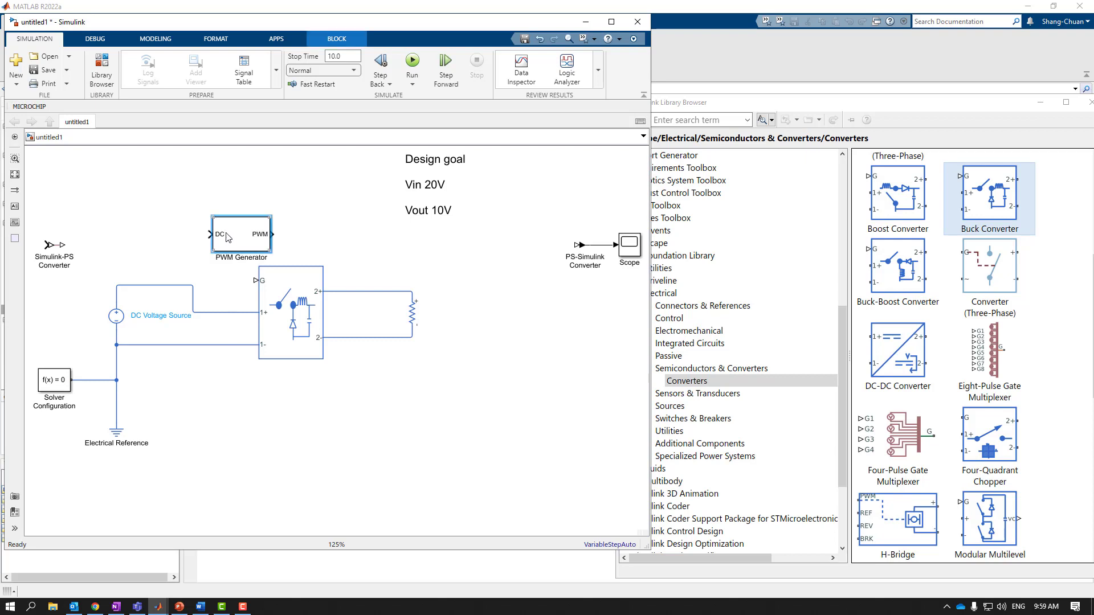
pyautogui.moveTo(227, 237); pyautogui.dragTo(225, 281)
pyautogui.click(185, 249)
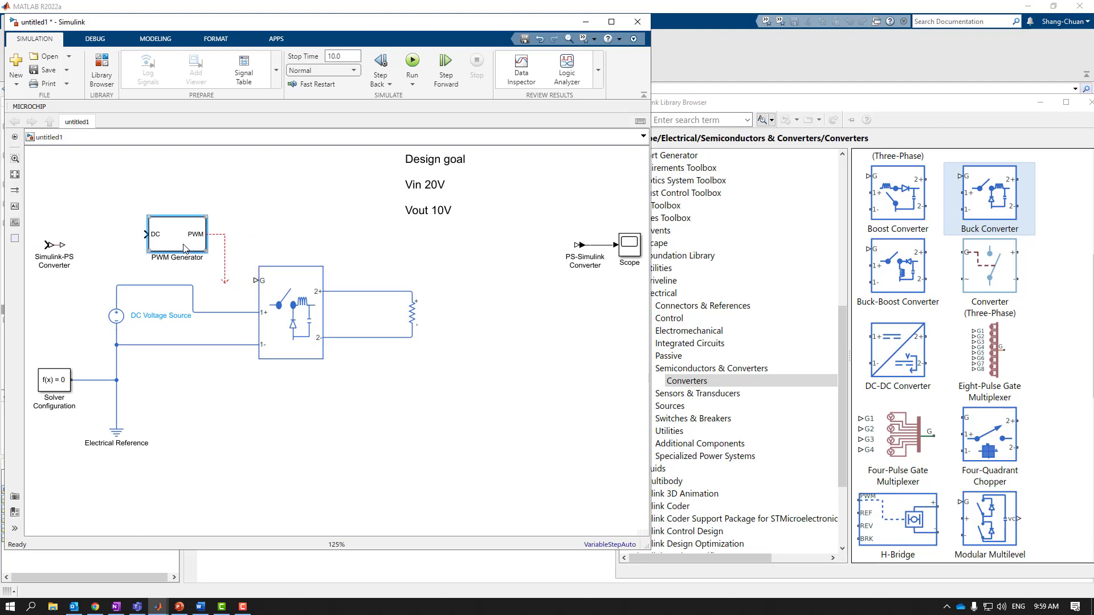
pyautogui.moveTo(183, 249); pyautogui.dragTo(141, 238)
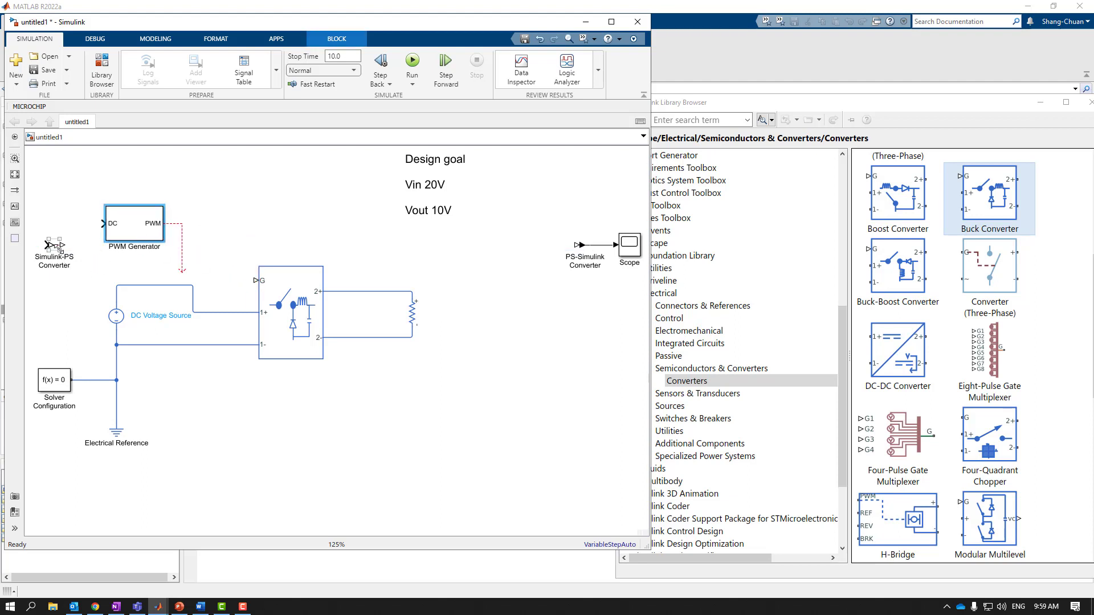
# Connect the PWM Generator's output through the Simulink-PS Converter to the Buck Converter's G port, arranging the blocks neatly
pyautogui.moveTo(57, 246); pyautogui.dragTo(257, 280)
pyautogui.moveTo(186, 272); pyautogui.dragTo(222, 270)
pyautogui.moveTo(147, 236); pyautogui.dragTo(172, 258)
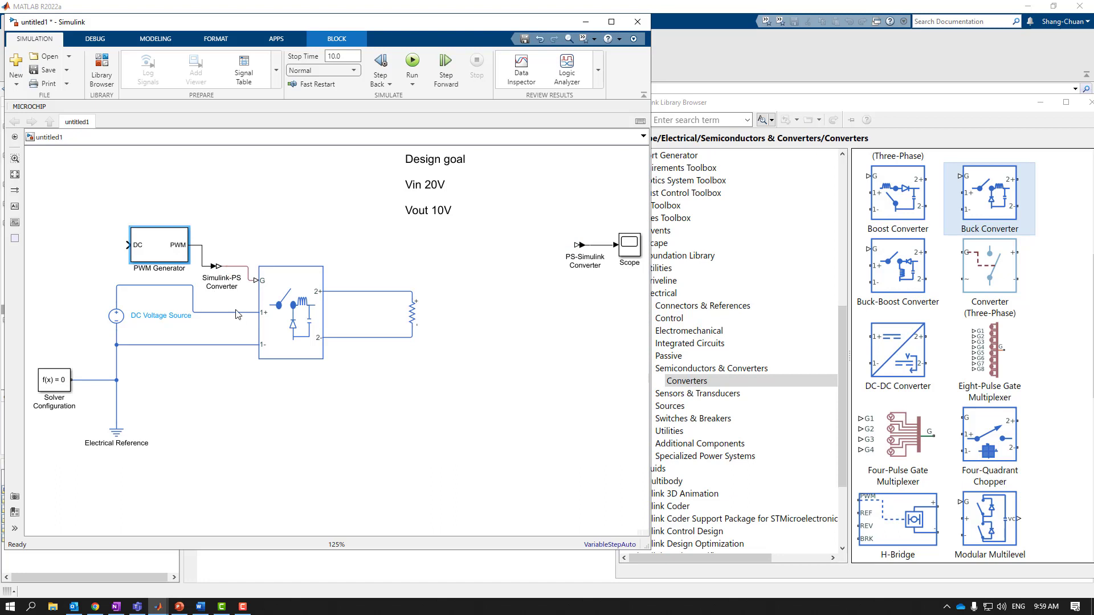
# Insert a Constant block beside the PWM Generator and connect it to the generator's DC input
pyautogui.click(87, 263)
pyautogui.write('CON')
pyautogui.press('Return')
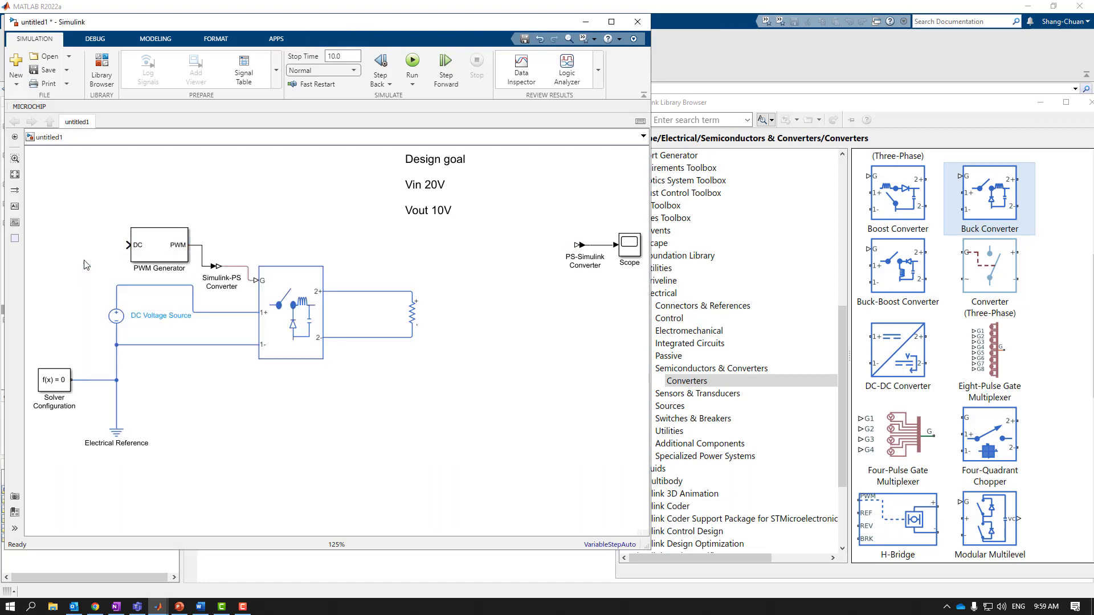
pyautogui.moveTo(86, 264); pyautogui.dragTo(79, 246)
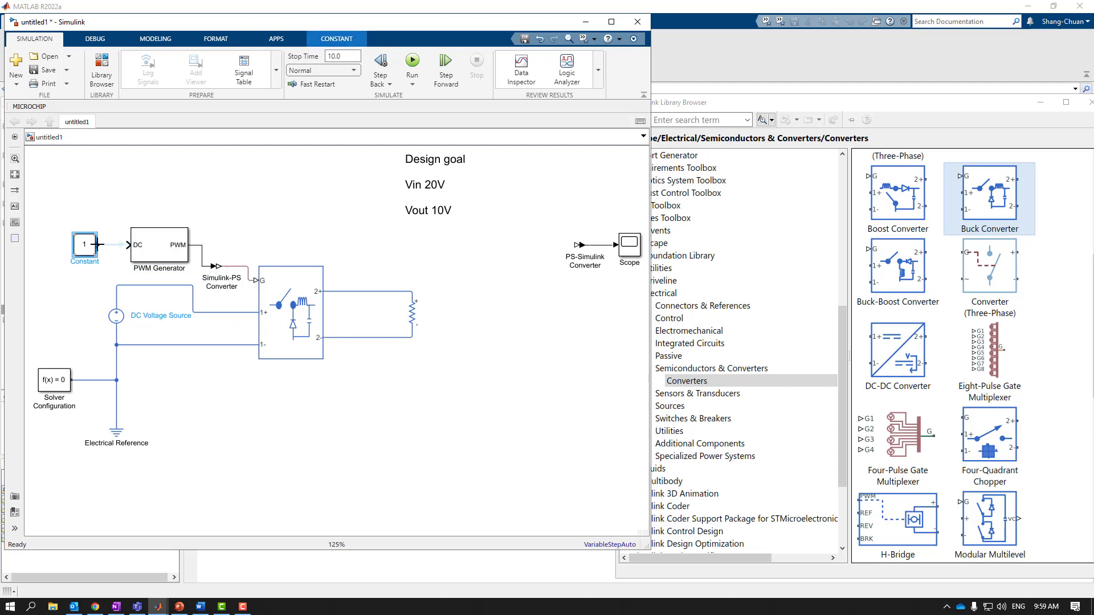
# Rename the Constant block as "duty cycle" and set its constant value to 0.5
pyautogui.doubleClick(88, 260)
pyautogui.write('duty cycle')
pyautogui.click(85, 285)
pyautogui.doubleClick(85, 245)
pyautogui.write('0.5')
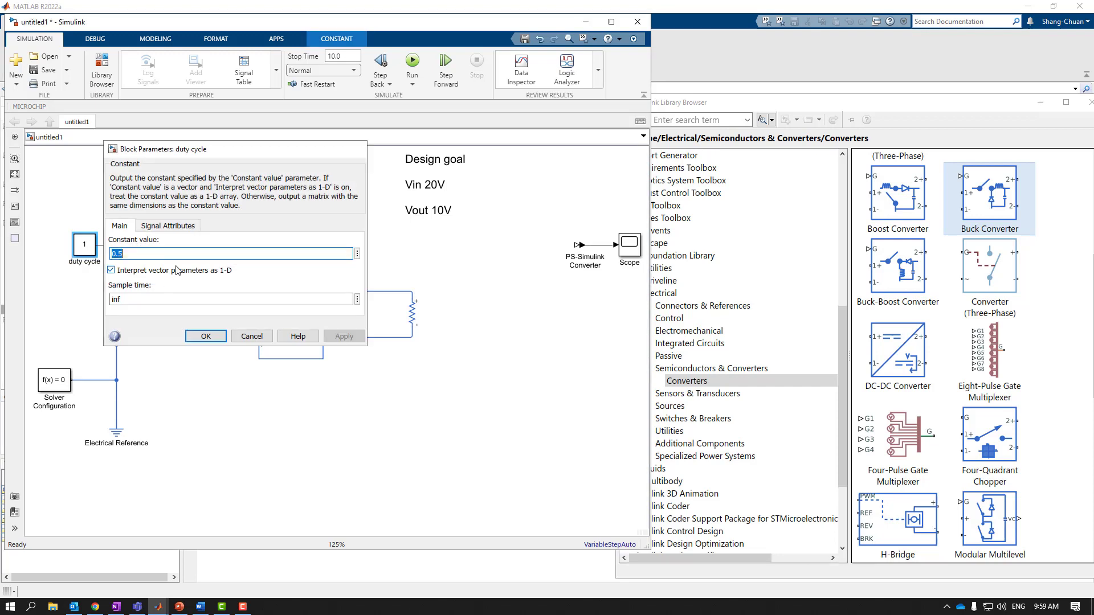
pyautogui.press('Return')
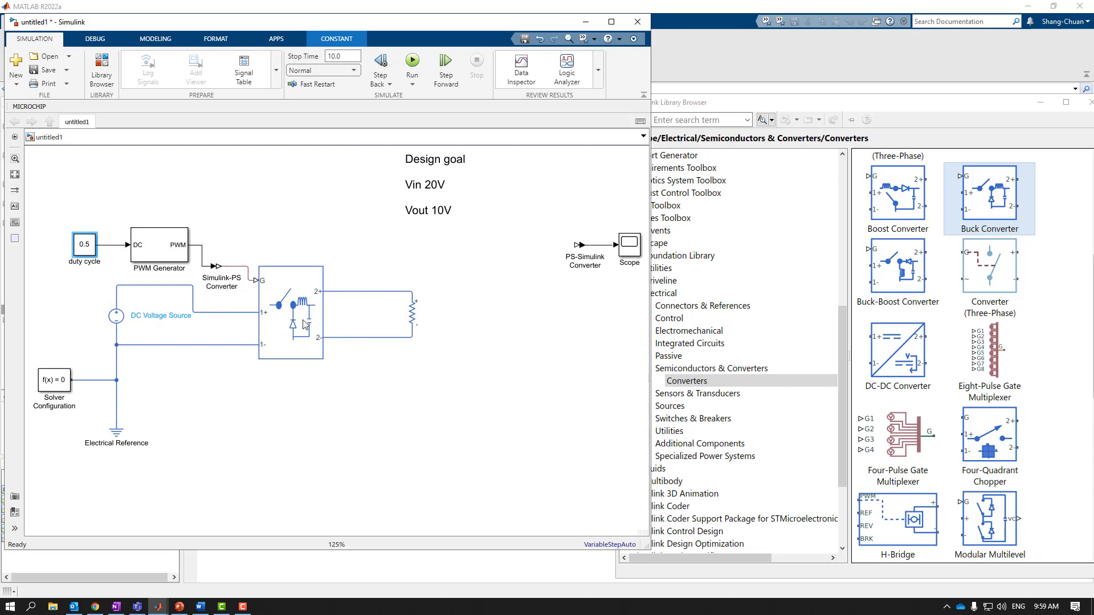
# Check the PWM Generator's parameters and set the DC Voltage Source's constant voltage to 20 V
pyautogui.doubleClick(174, 257)
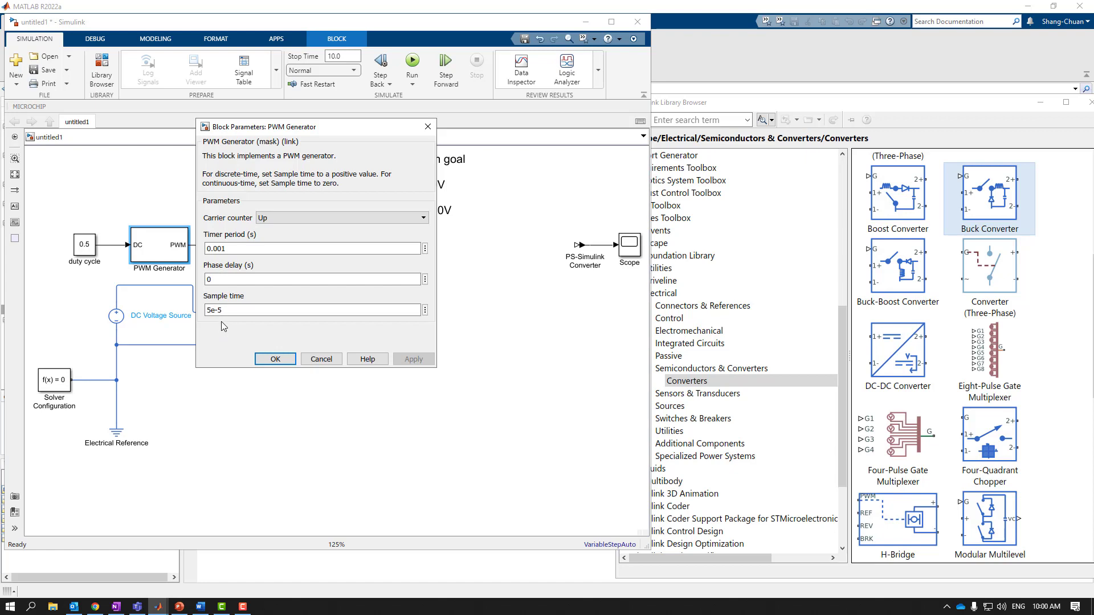
pyautogui.click(276, 364)
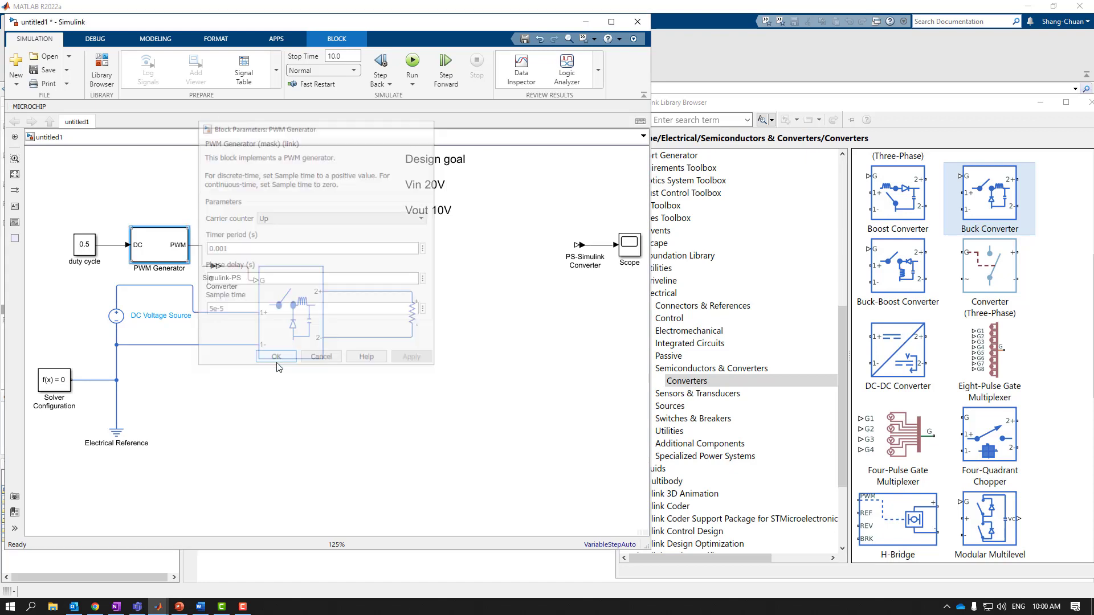
pyautogui.doubleClick(117, 321)
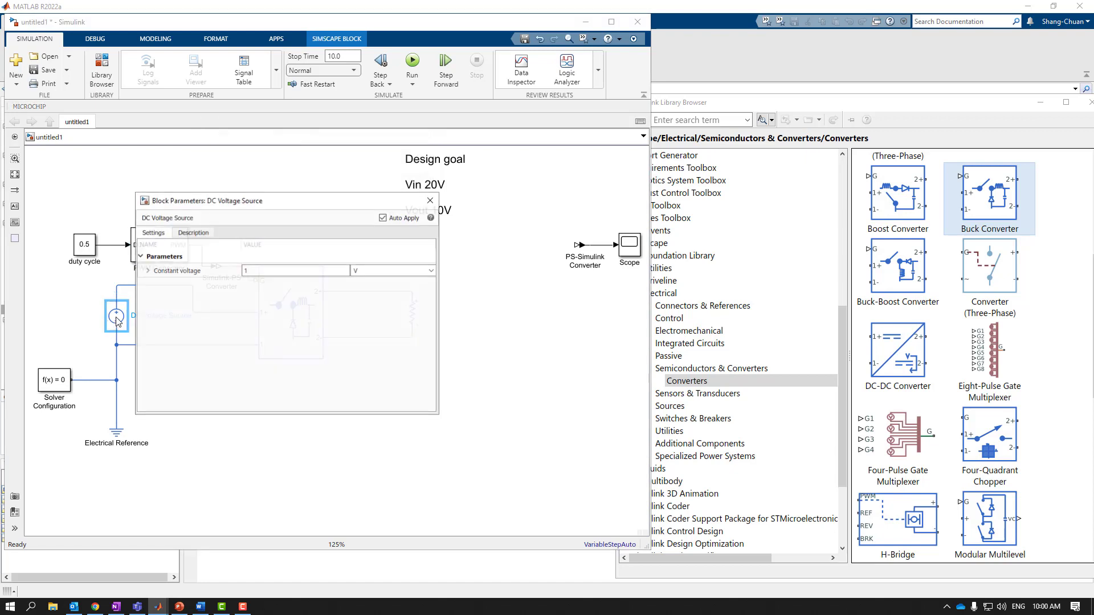
pyautogui.click(255, 274)
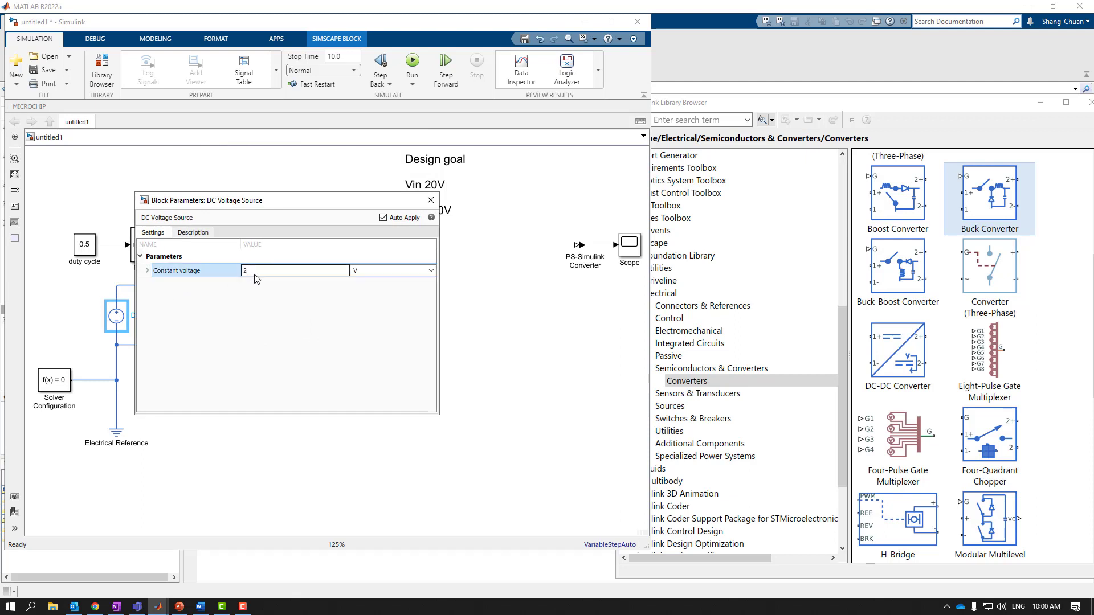
pyautogui.press('Escape')
pyautogui.click(431, 200)
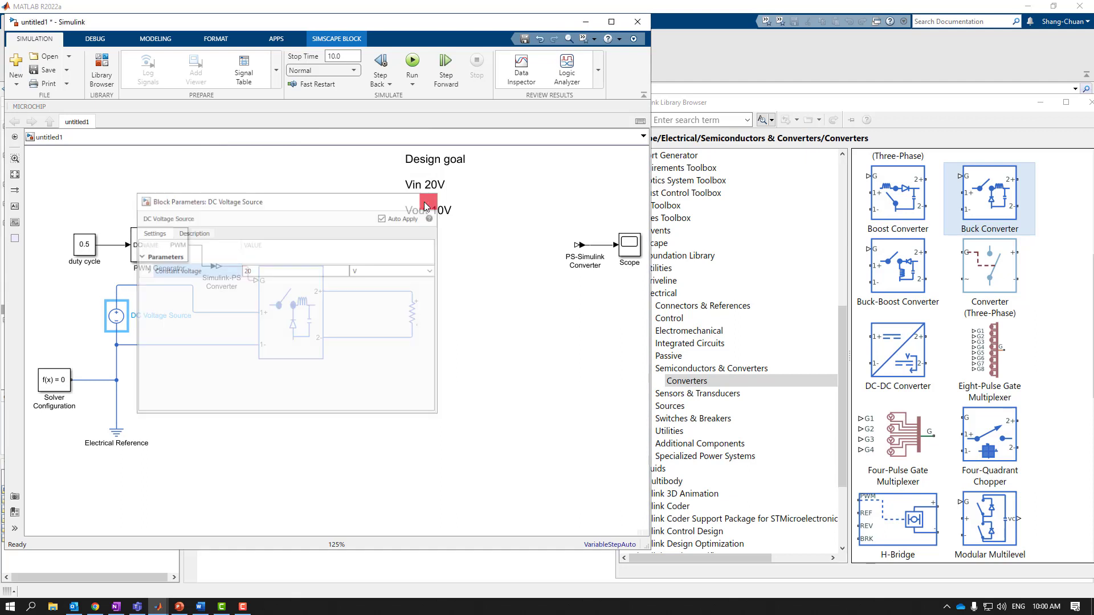
# Keep the Buck Converter's switching device as Ideal Semiconductor Switch and set its threshold voltage to 0.5 V
pyautogui.click(237, 442)
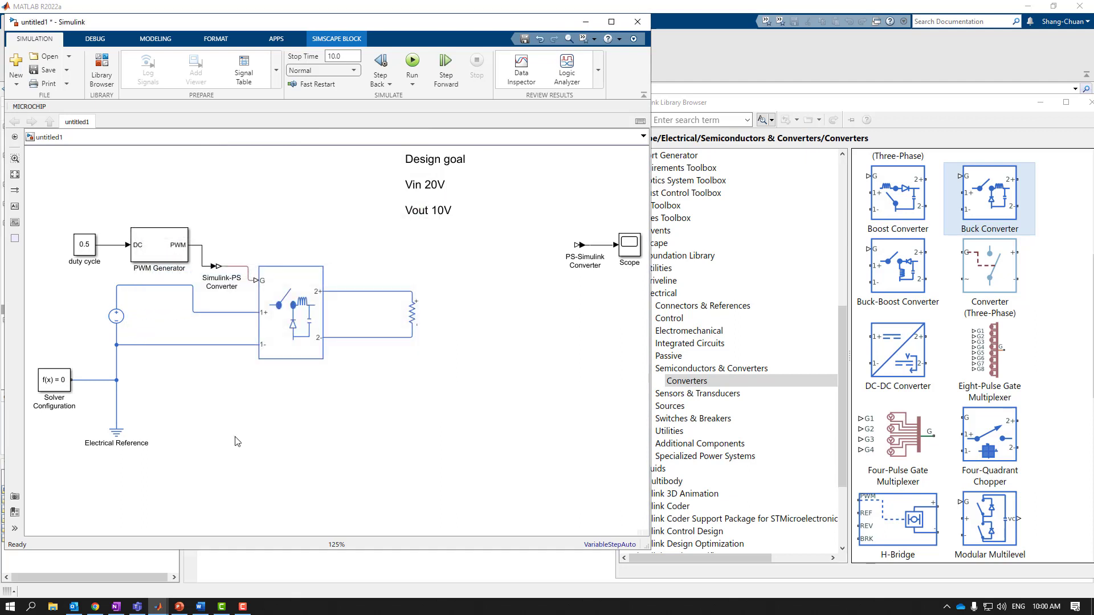
pyautogui.click(287, 344)
pyautogui.doubleClick(287, 343)
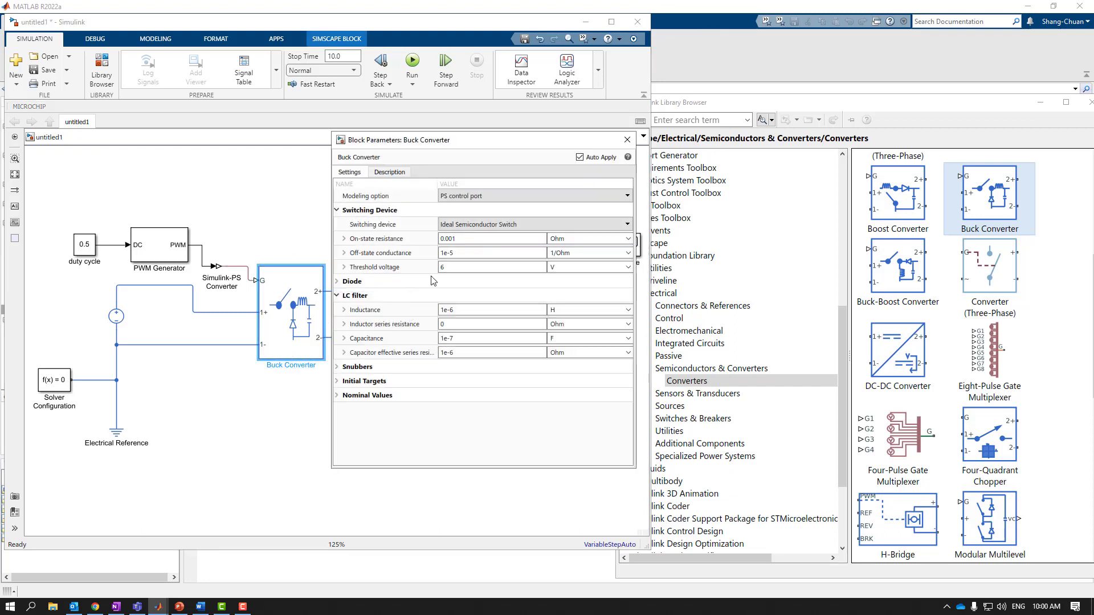
pyautogui.click(508, 228)
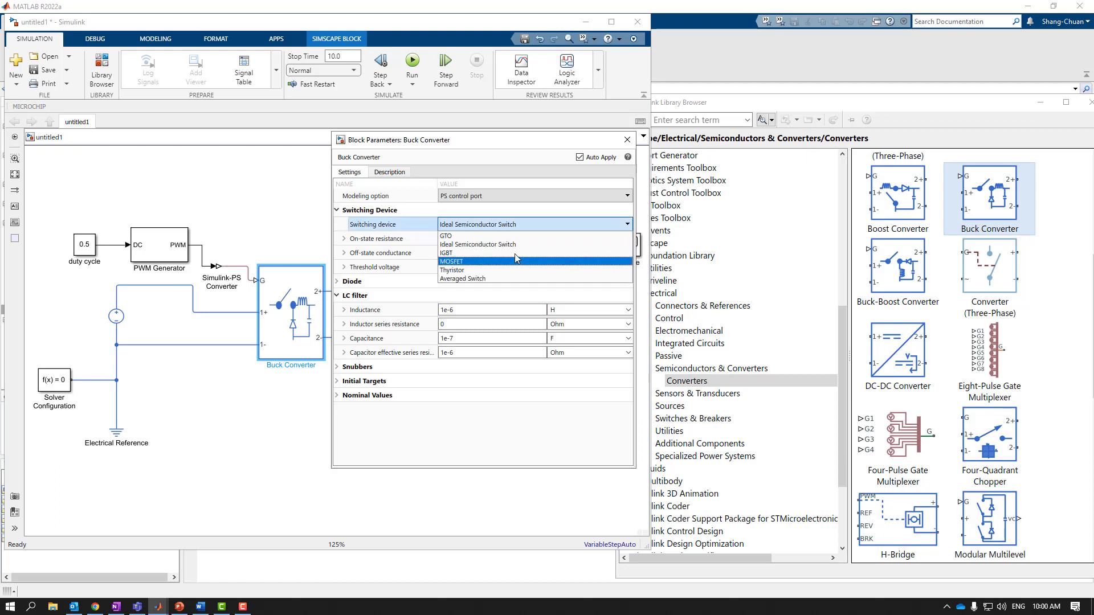
pyautogui.click(518, 246)
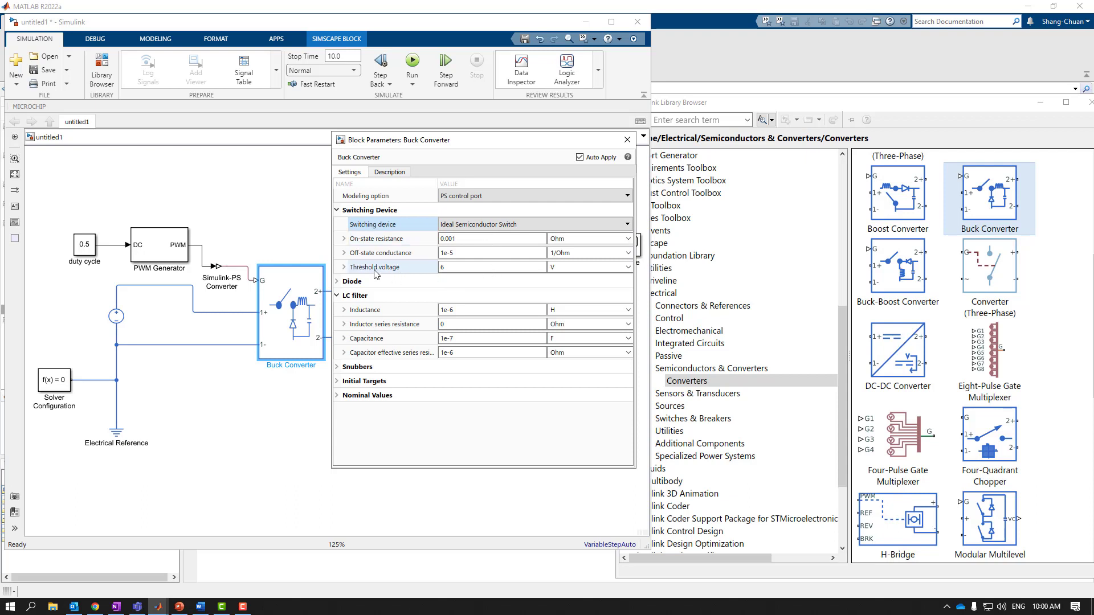
pyautogui.click(459, 272)
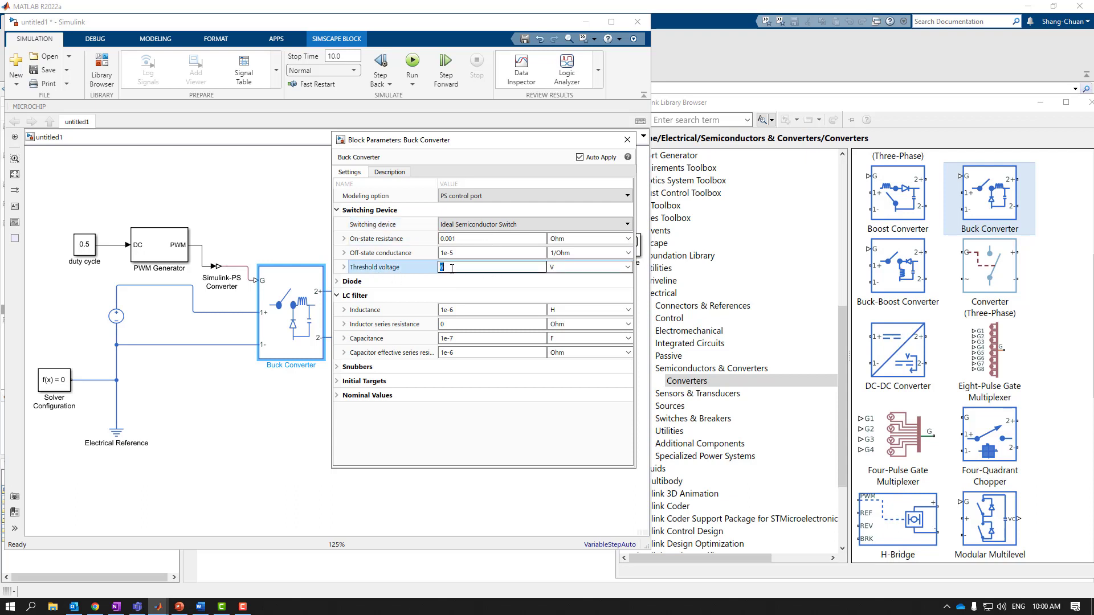
pyautogui.write('0.5')
pyautogui.press('Return')
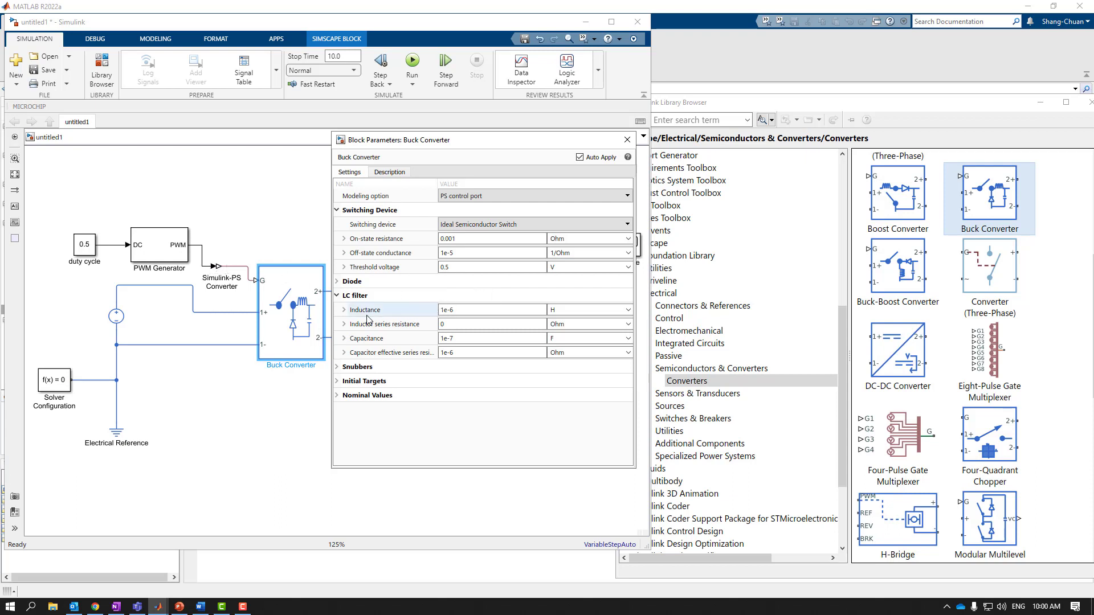
# Set the Buck Converter's LC filter inductance to 0.01 H and close its parameters
pyautogui.click(462, 313)
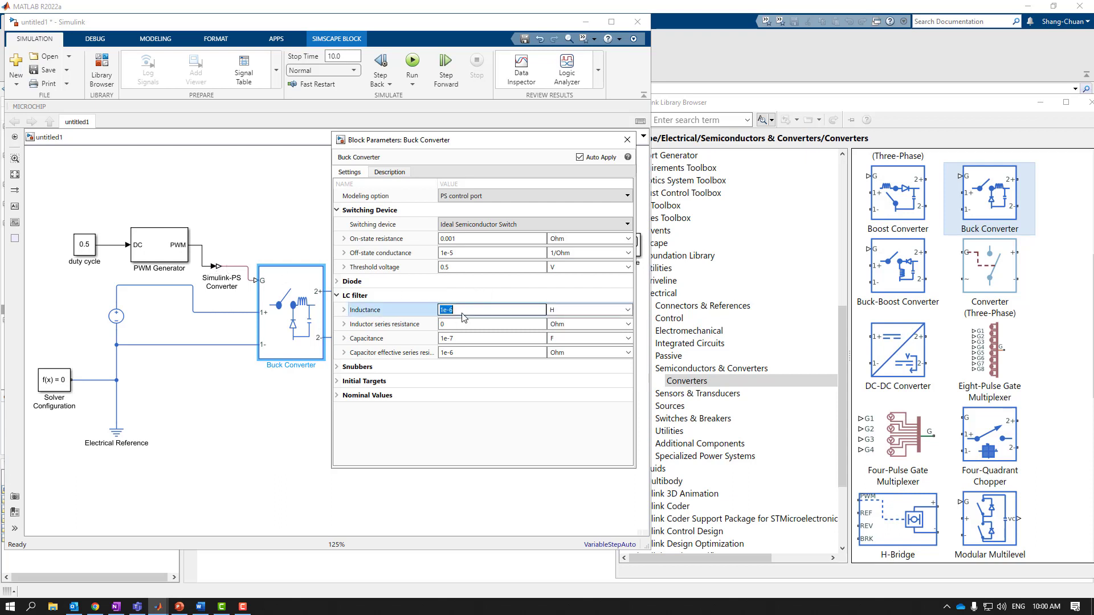
pyautogui.write('0.01')
pyautogui.click(475, 290)
pyautogui.click(627, 140)
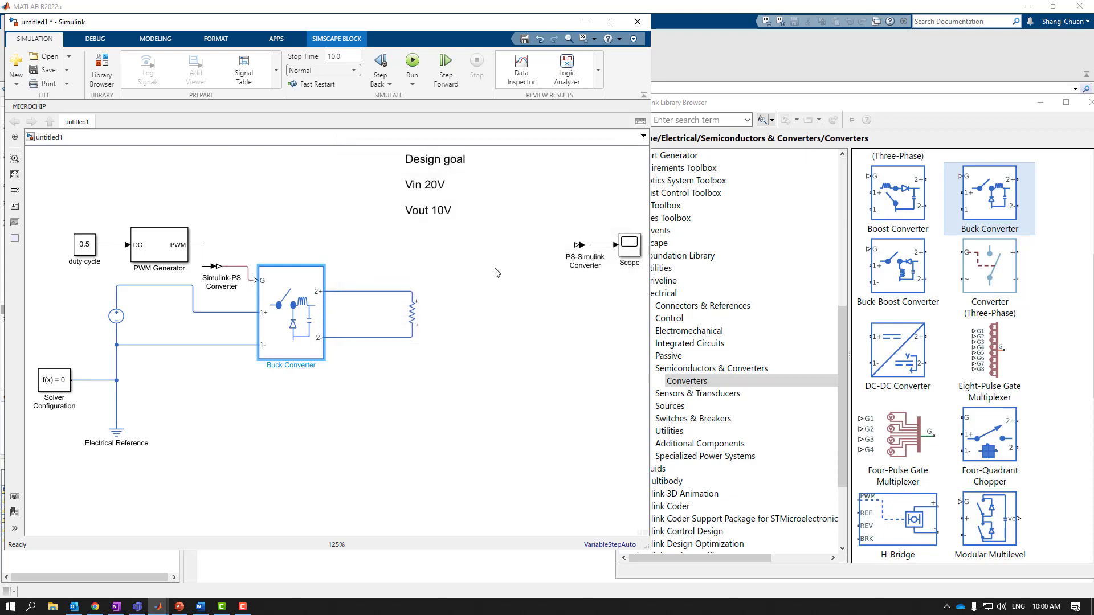
# Insert a Voltage Sensor across the load resistor and a copy of it across the DC voltage source
pyautogui.click(494, 273)
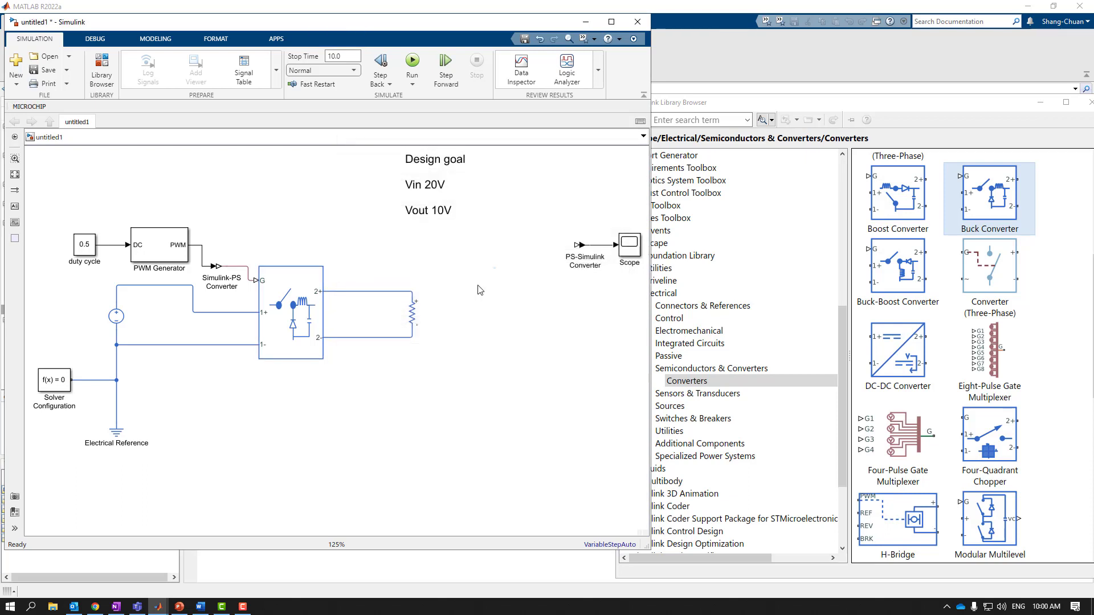
pyautogui.write('vol')
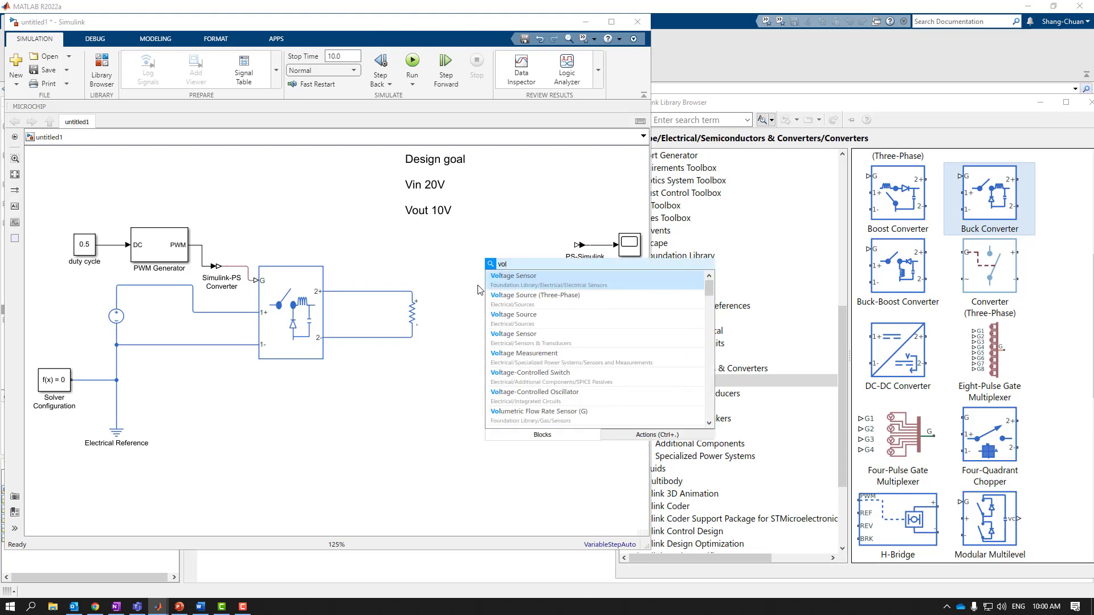
pyautogui.press('Return')
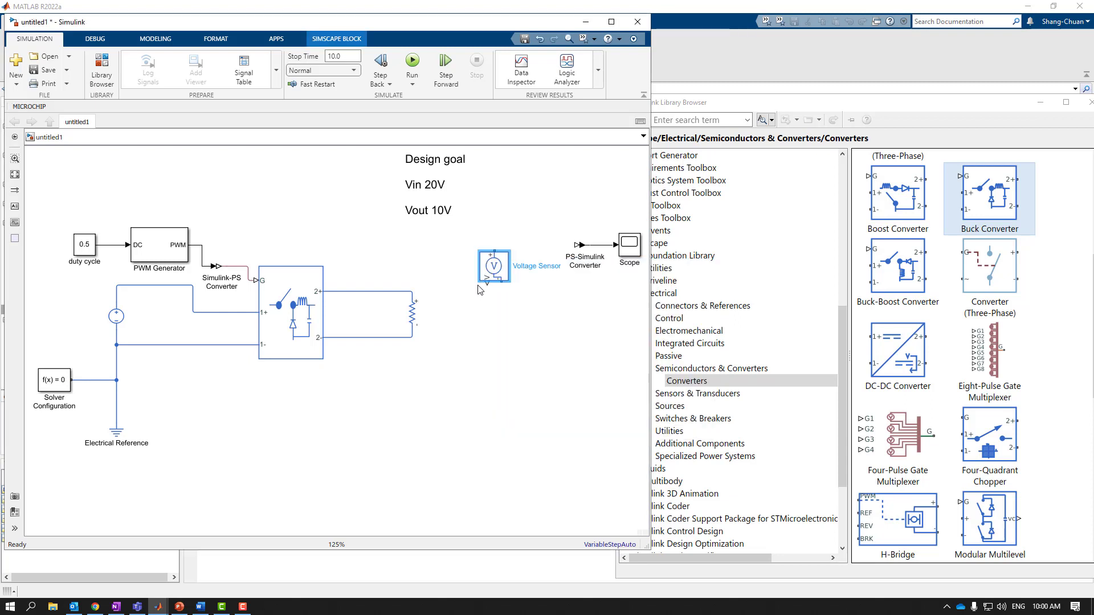
pyautogui.moveTo(496, 276)
pyautogui.mouseDown()
pyautogui.moveTo(439, 326)
pyautogui.moveTo(453, 322)
pyautogui.moveTo(433, 293)
pyautogui.moveTo(418, 292)
pyautogui.mouseUp()
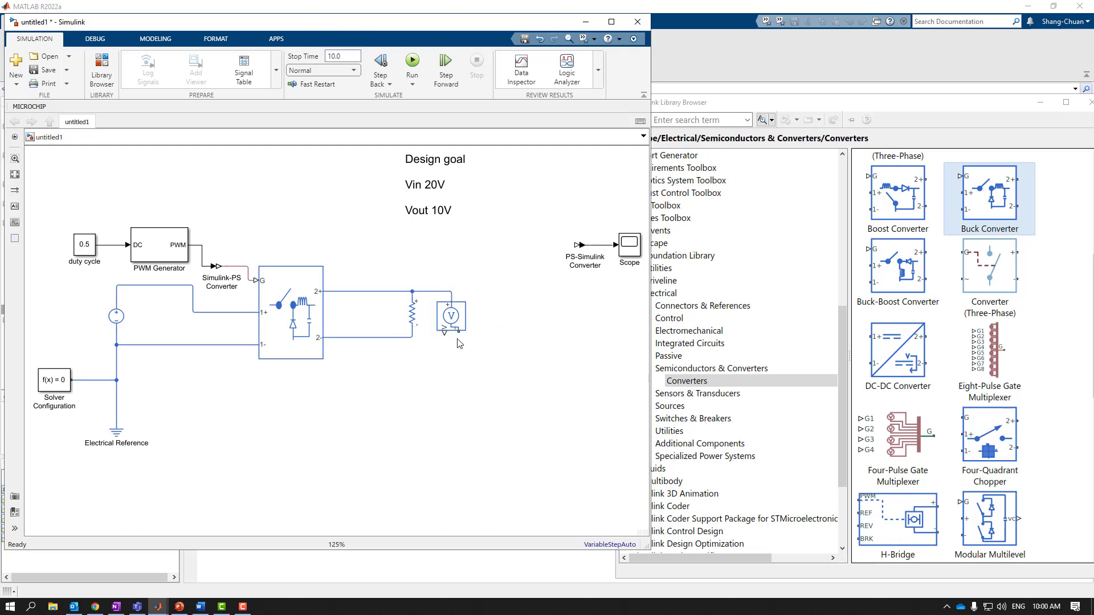
pyautogui.moveTo(458, 331); pyautogui.dragTo(166, 285)
pyautogui.moveTo(173, 331); pyautogui.dragTo(173, 345)
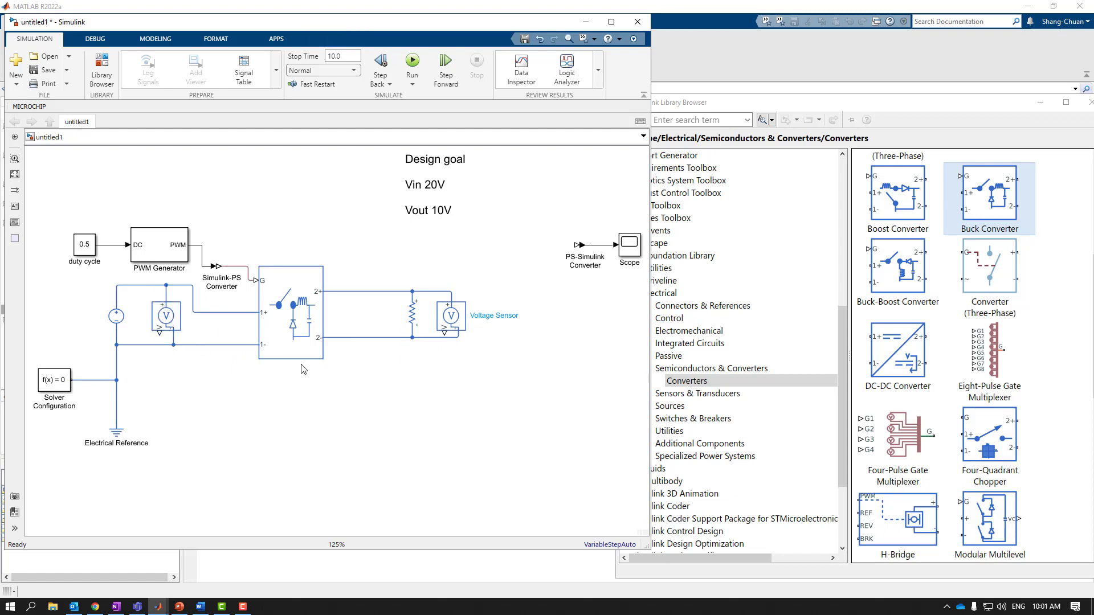
# Wire both voltage sensors to the Scope, using the existing PS-Simulink Converter for the output and a copy of it for the input
pyautogui.moveTo(562, 221)
pyautogui.mouseDown()
pyautogui.moveTo(633, 263)
pyautogui.moveTo(594, 313)
pyautogui.moveTo(579, 396)
pyautogui.moveTo(464, 367)
pyautogui.moveTo(425, 342)
pyautogui.moveTo(445, 340)
pyautogui.mouseUp()
pyautogui.click(523, 382)
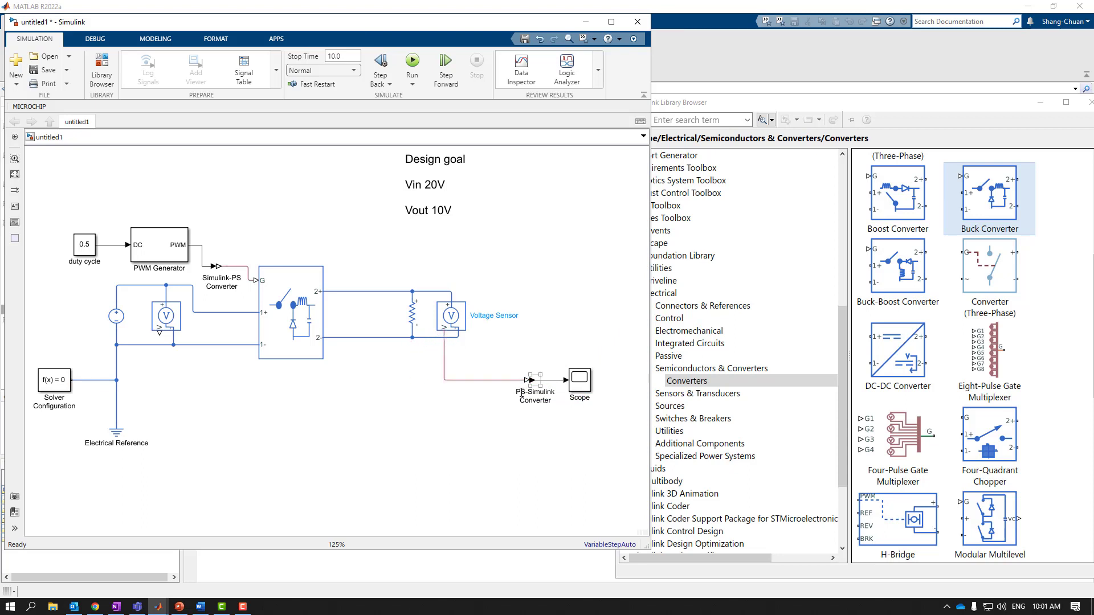
pyautogui.click(544, 403)
pyautogui.moveTo(535, 380); pyautogui.dragTo(161, 335)
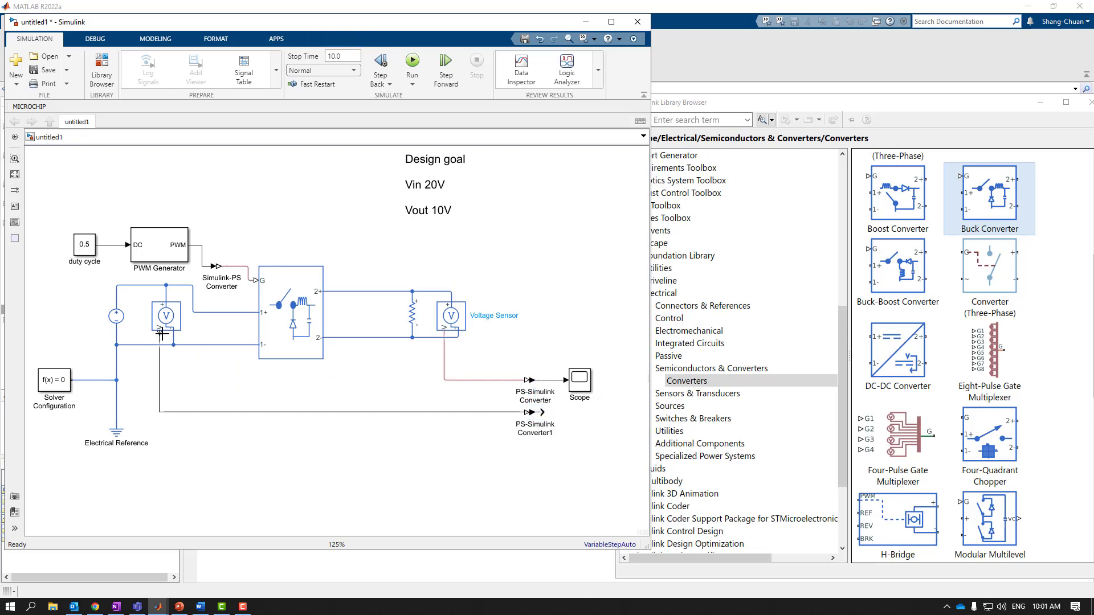
pyautogui.moveTo(544, 411); pyautogui.dragTo(567, 391)
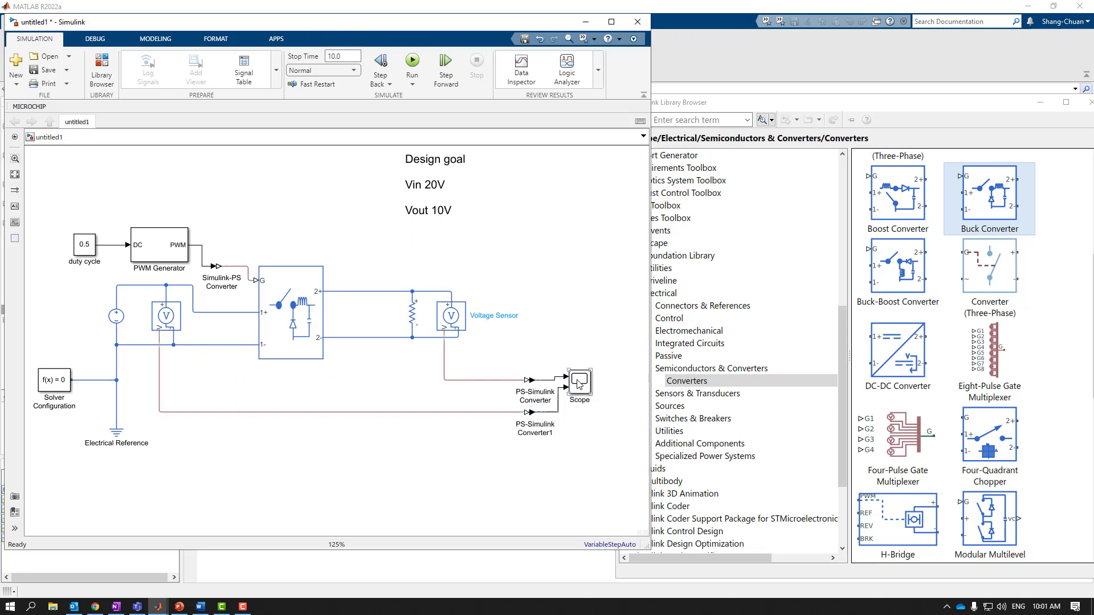
pyautogui.click(574, 456)
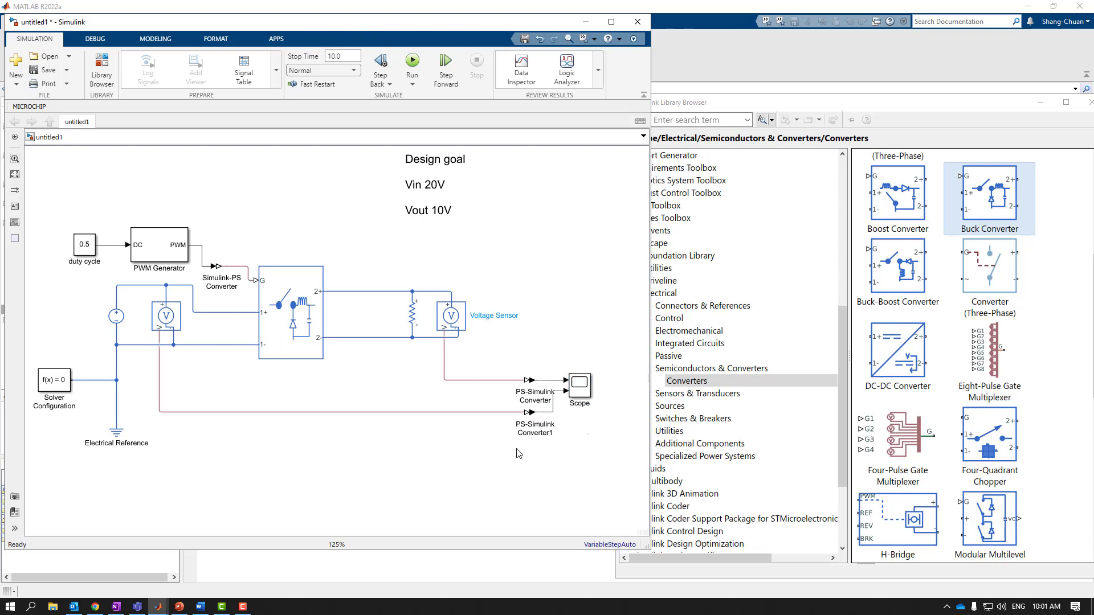
# Set the stop time to 0.25, run the simulation and view the input and output voltages in the Scope beside the model
pyautogui.doubleClick(332, 56)
pyautogui.write('0.25')
pyautogui.click(412, 61)
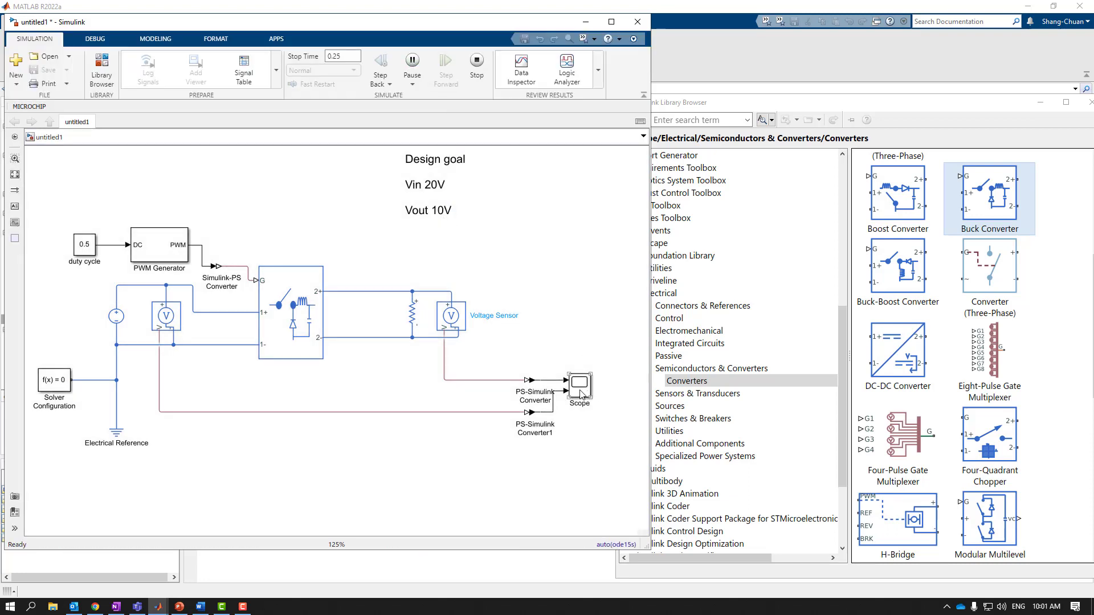
pyautogui.doubleClick(580, 392)
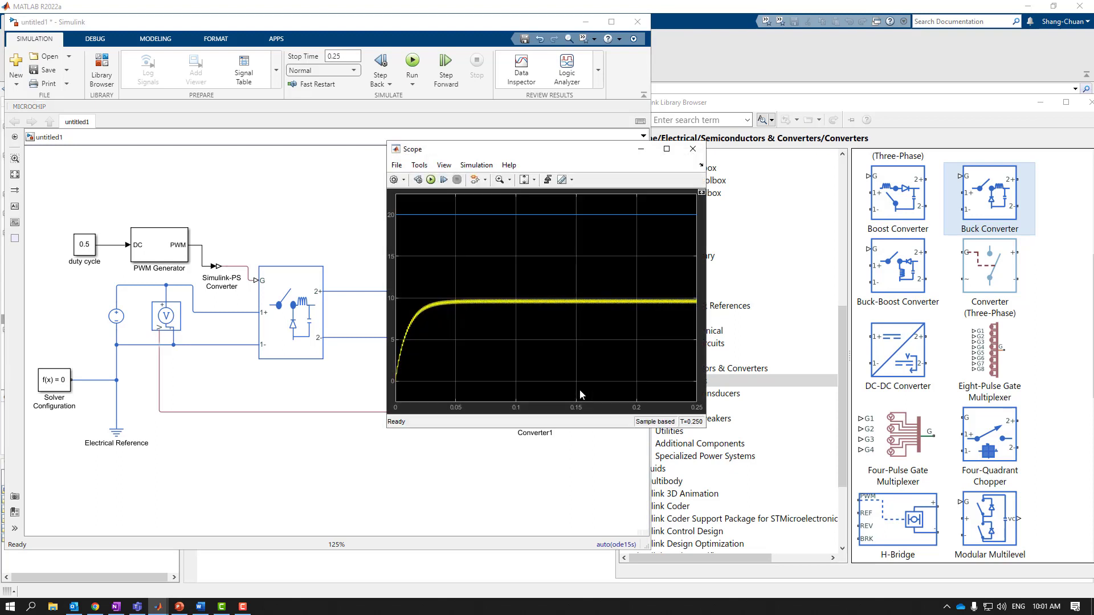
pyautogui.moveTo(582, 150); pyautogui.dragTo(826, 150)
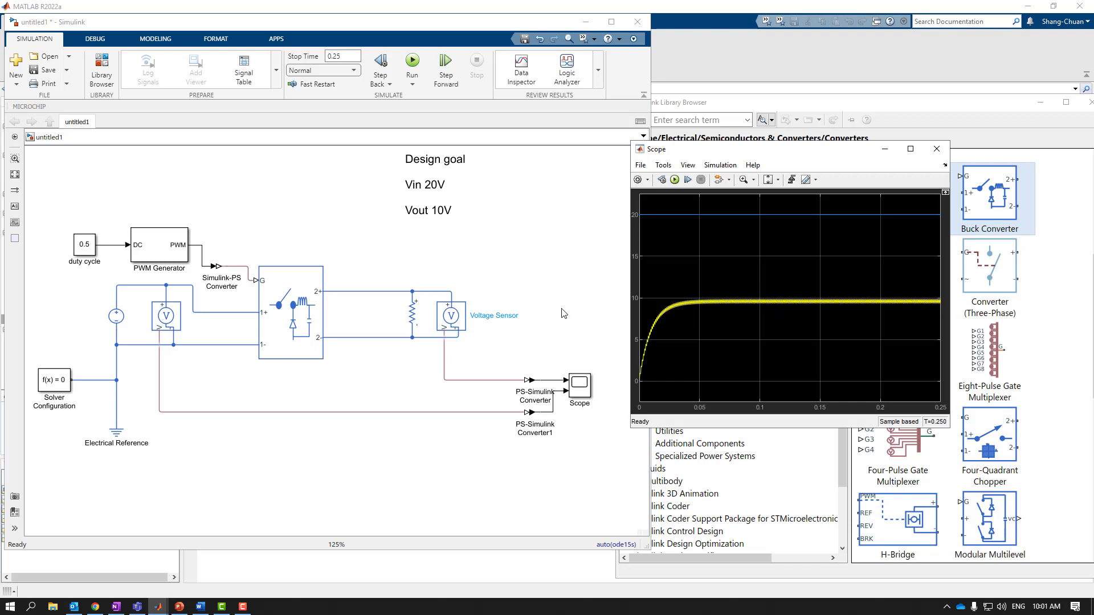
pyautogui.click(80, 238)
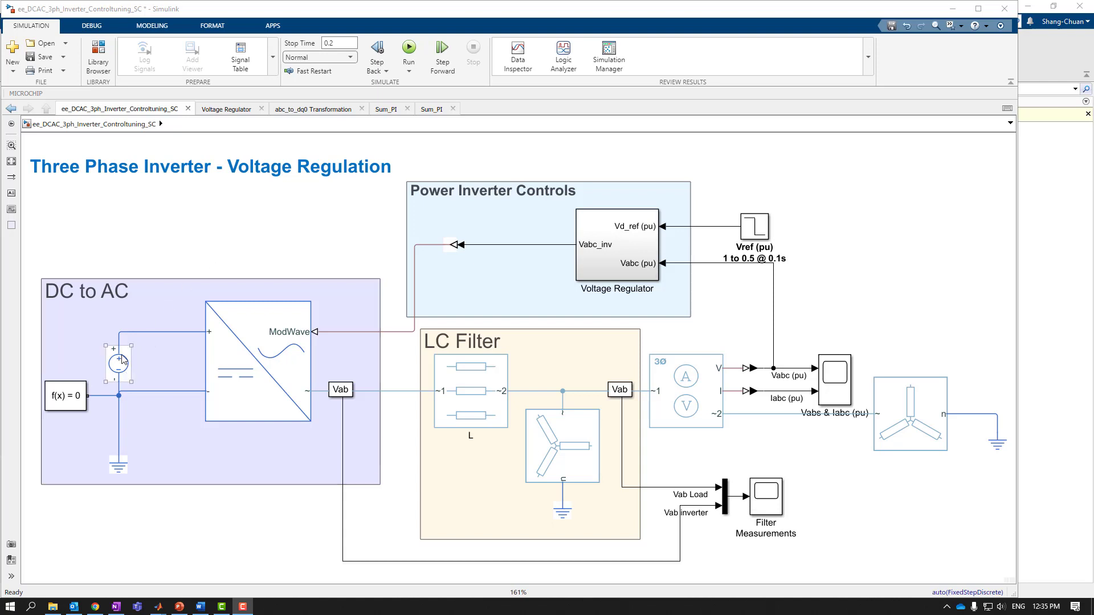
# Examine the three-phase inverter model: DC-to-AC converter and its ModWave input, LC filter, load, voltage regulator and Vref step
pyautogui.click(152, 390)
pyautogui.moveTo(186, 302); pyautogui.dragTo(318, 430)
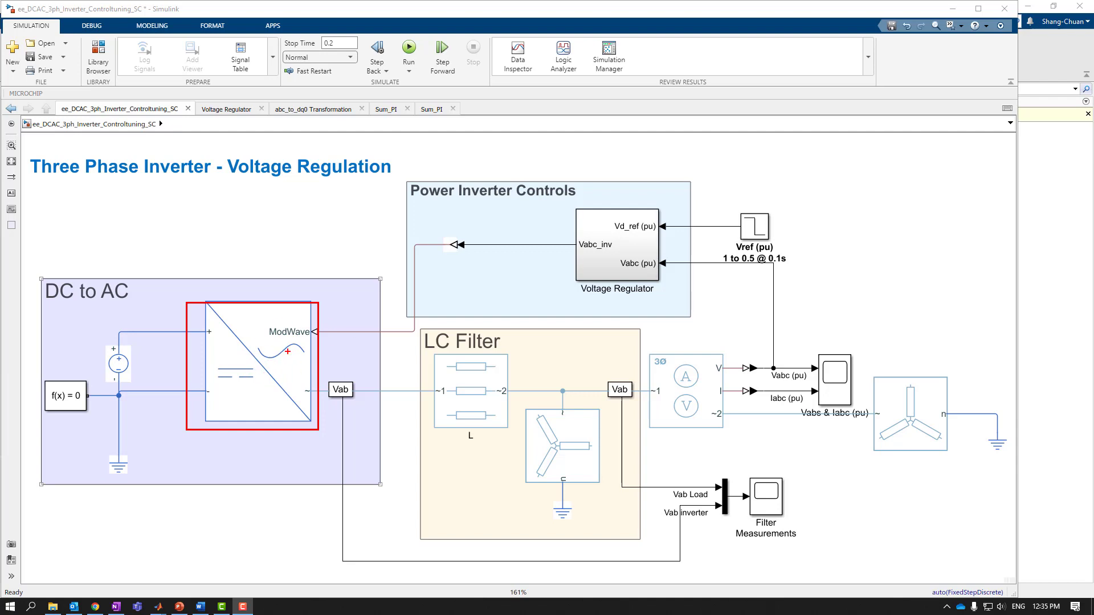
pyautogui.moveTo(338, 332)
pyautogui.mouseDown()
pyautogui.moveTo(426, 260)
pyautogui.moveTo(315, 336)
pyautogui.mouseUp()
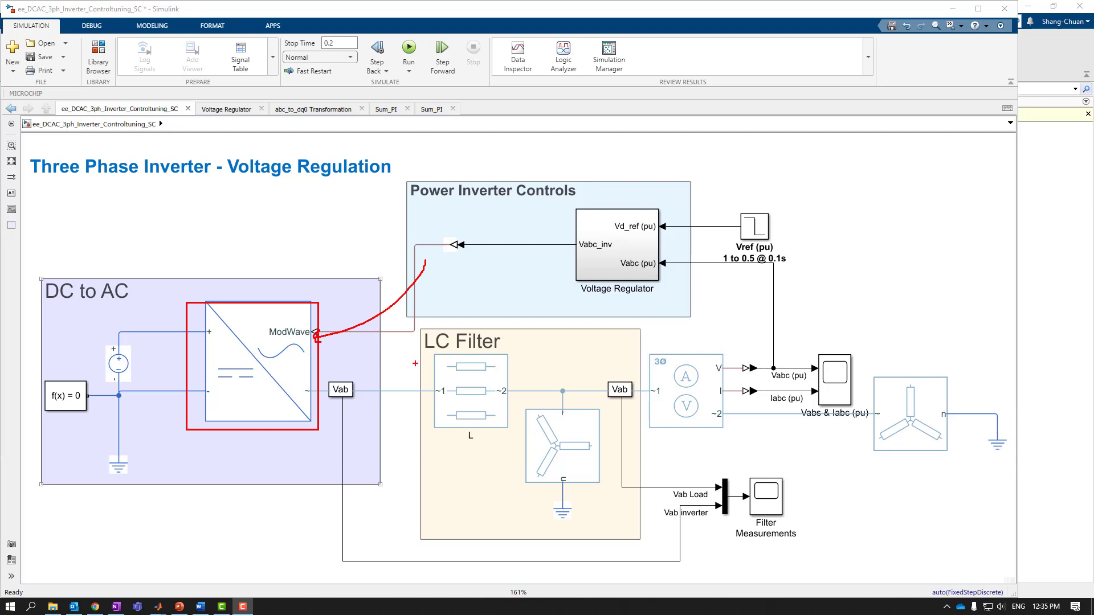
pyautogui.moveTo(428, 357); pyautogui.dragTo(495, 356)
pyautogui.moveTo(873, 375); pyautogui.dragTo(984, 458)
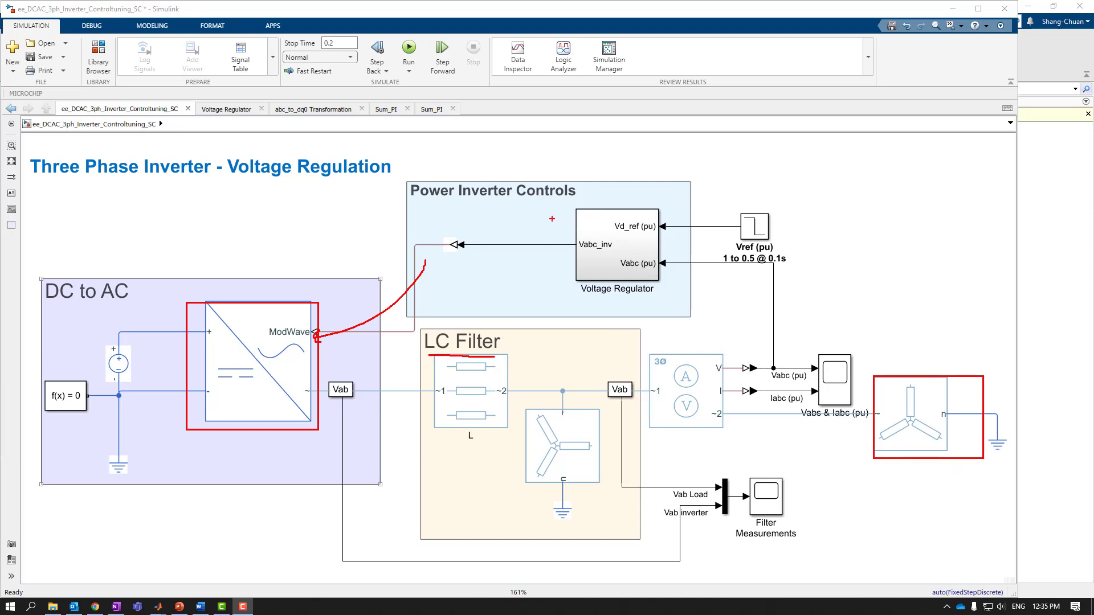
pyautogui.moveTo(590, 301); pyautogui.dragTo(646, 303)
pyautogui.moveTo(699, 196); pyautogui.dragTo(796, 278)
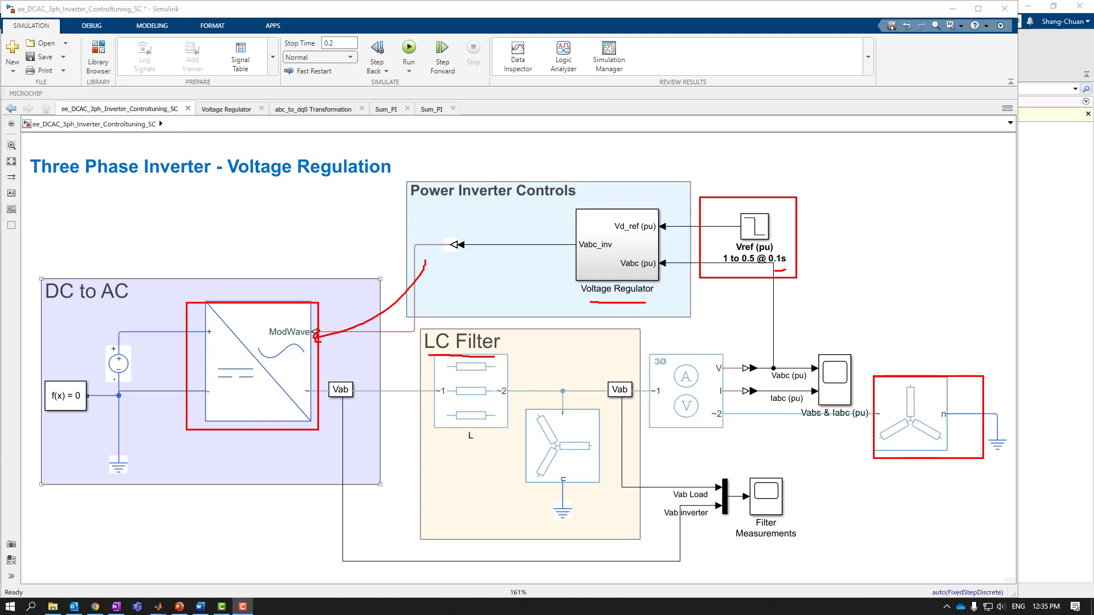
pyautogui.press('Escape')
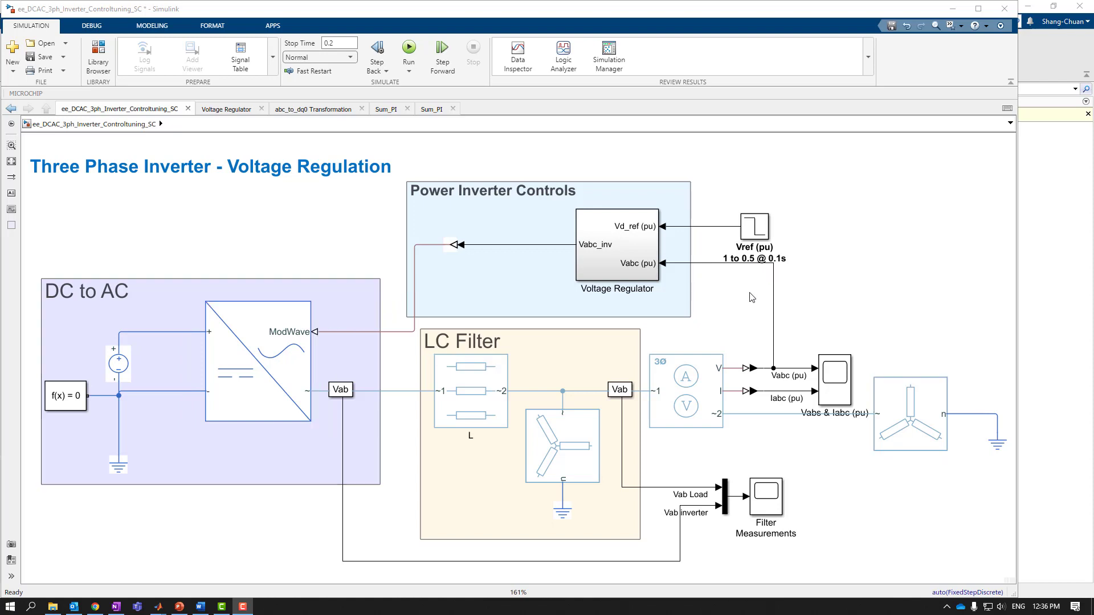
# Run the three-phase inverter simulation and examine the Vabc and Iabc waveforms around 0.1 s, returning to the model
pyautogui.click(412, 47)
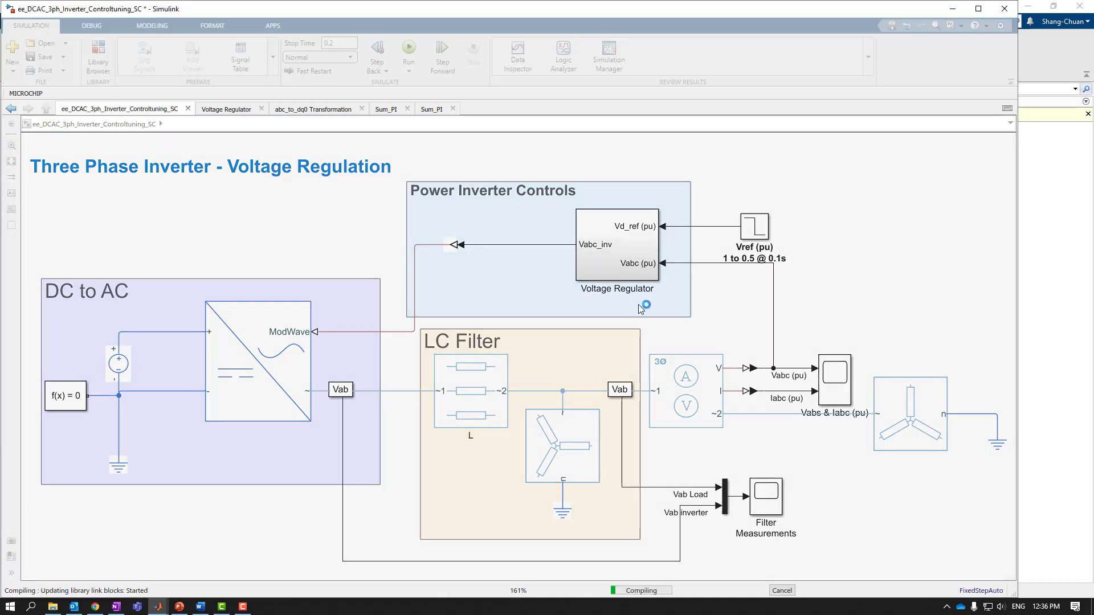
pyautogui.doubleClick(827, 380)
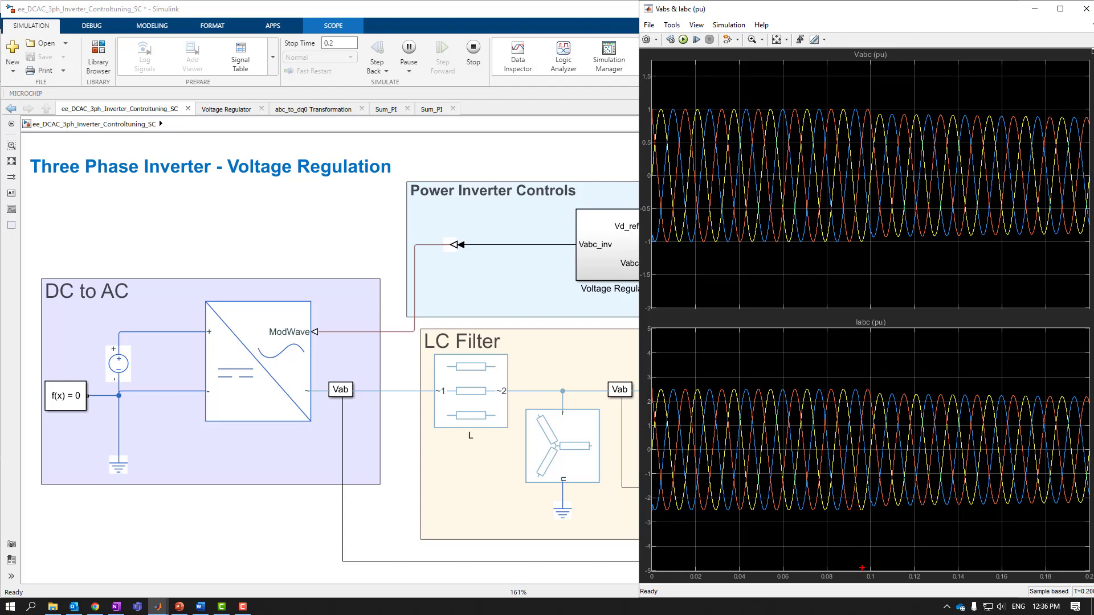
pyautogui.moveTo(862, 567); pyautogui.dragTo(881, 586)
pyautogui.click(630, 342)
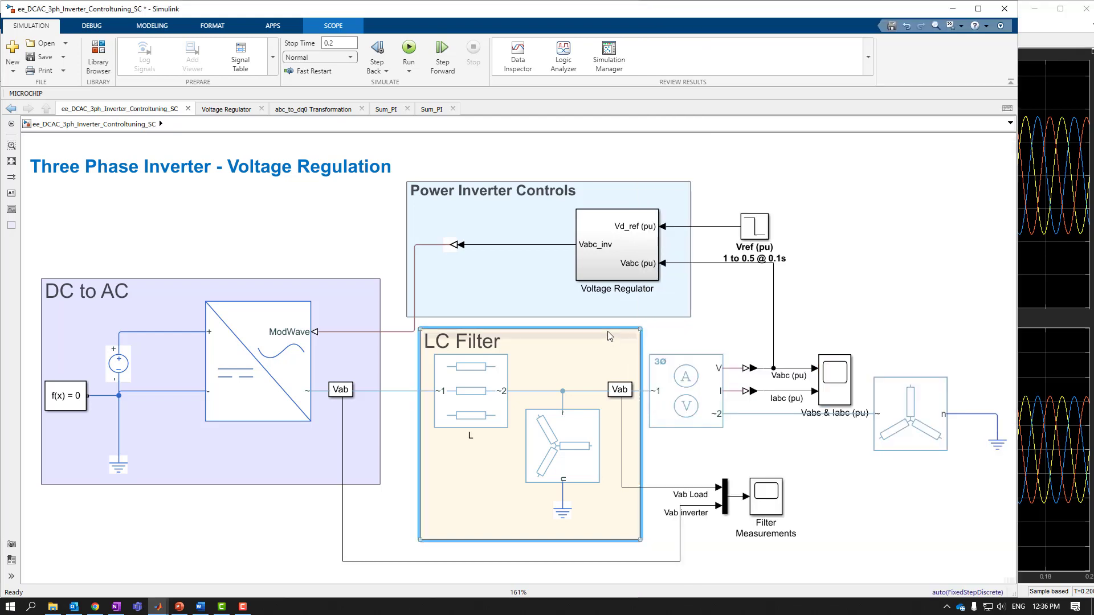
# Examine the Voltage Regulator subsystem's signals and compare Vref with Vfdk in its voltage scope
pyautogui.doubleClick(615, 263)
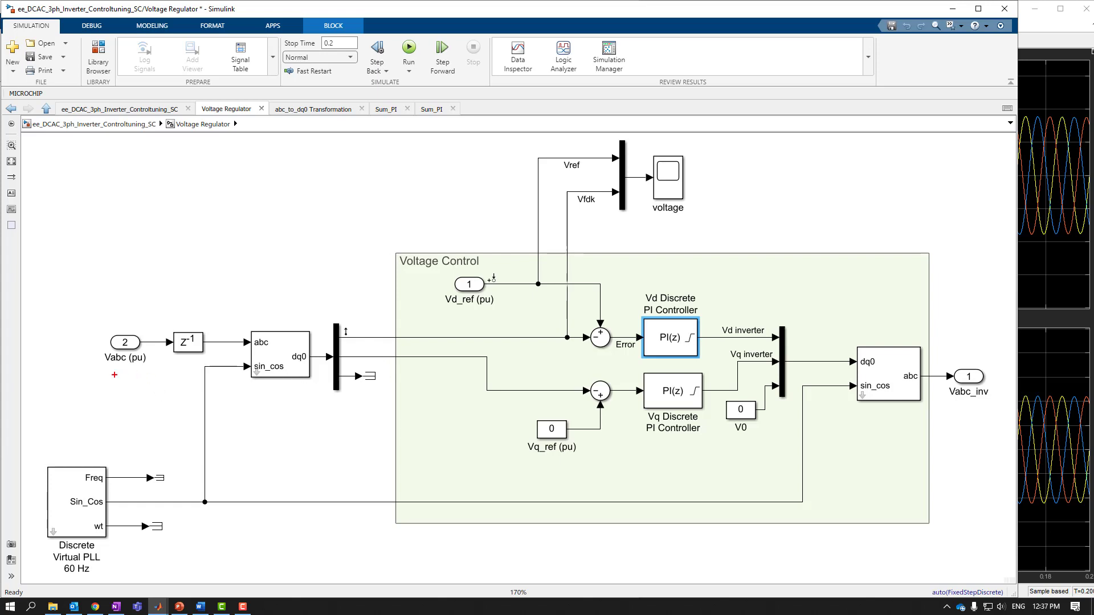
pyautogui.moveTo(108, 368); pyautogui.dragTo(154, 369)
pyautogui.moveTo(523, 466); pyautogui.dragTo(572, 457)
pyautogui.doubleClick(670, 194)
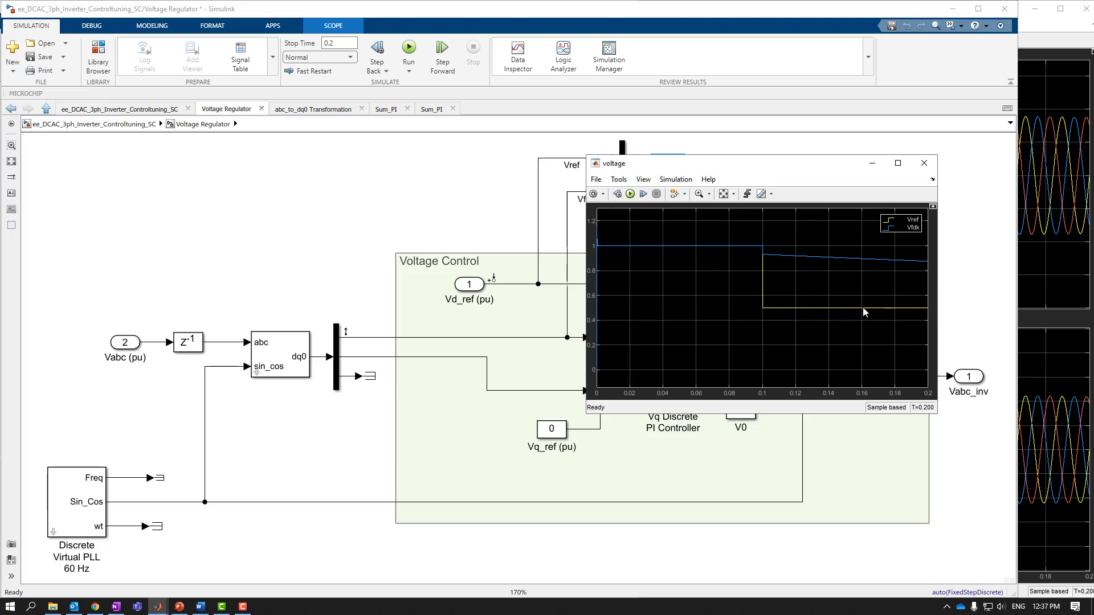
pyautogui.click(923, 163)
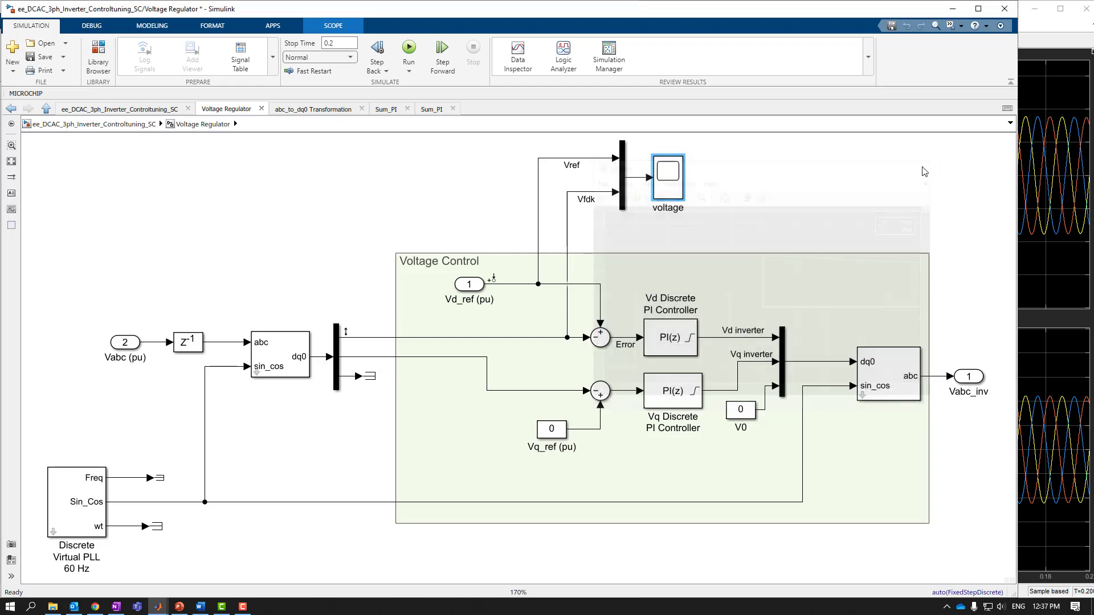
# Open the Vd Discrete PI Controller's parameters and check its proportional and integral gains and the automated tuning options
pyautogui.click(685, 344)
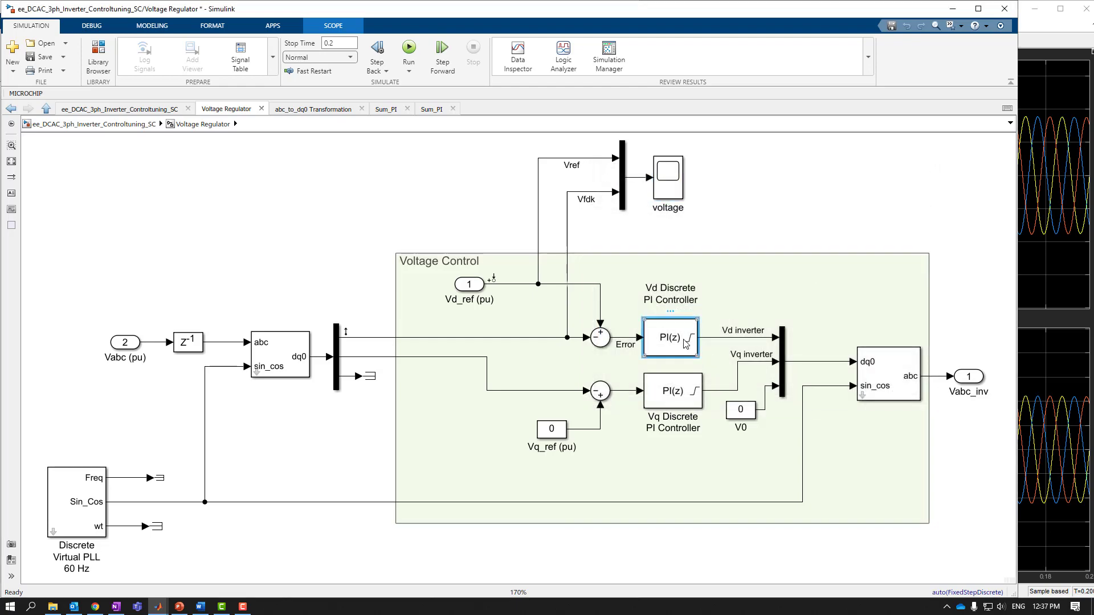
pyautogui.doubleClick(686, 344)
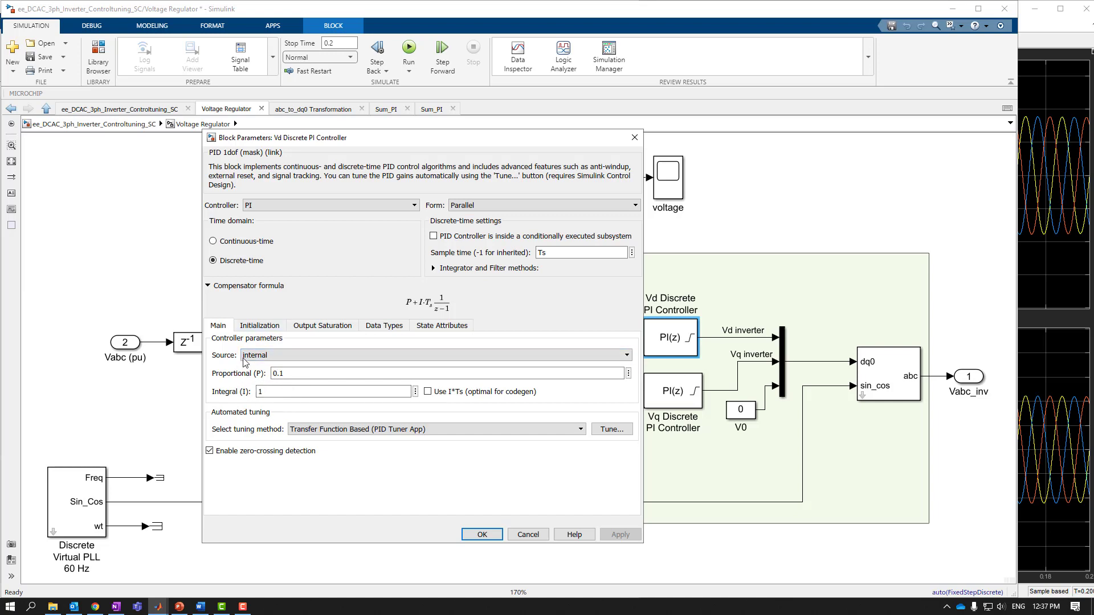
pyautogui.click(260, 391)
pyautogui.write('1')
pyautogui.moveTo(207, 405)
pyautogui.mouseDown()
pyautogui.moveTo(423, 437)
pyautogui.moveTo(634, 436)
pyautogui.mouseUp()
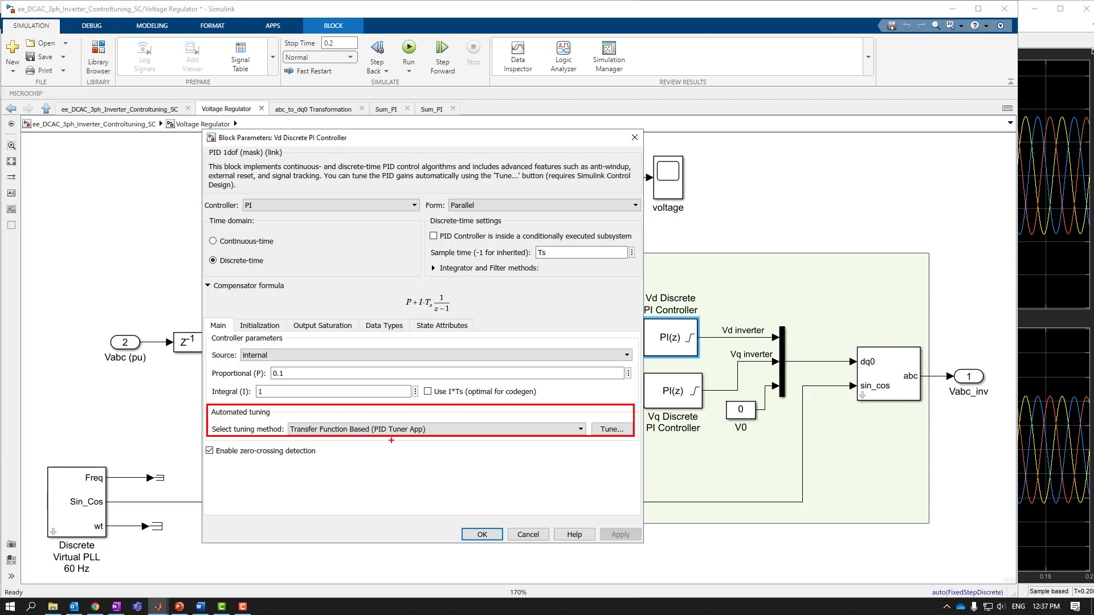
# Launch the transfer-function-based PID Tuner for the Vd Discrete PI Controller and enlarge its window
pyautogui.press('Escape')
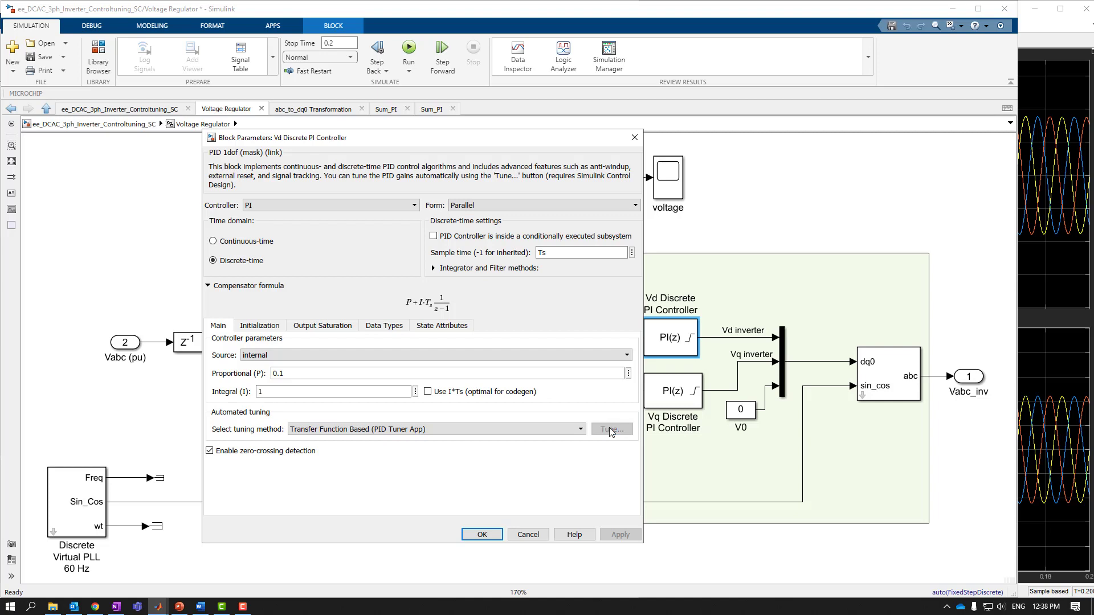
pyautogui.click(609, 428)
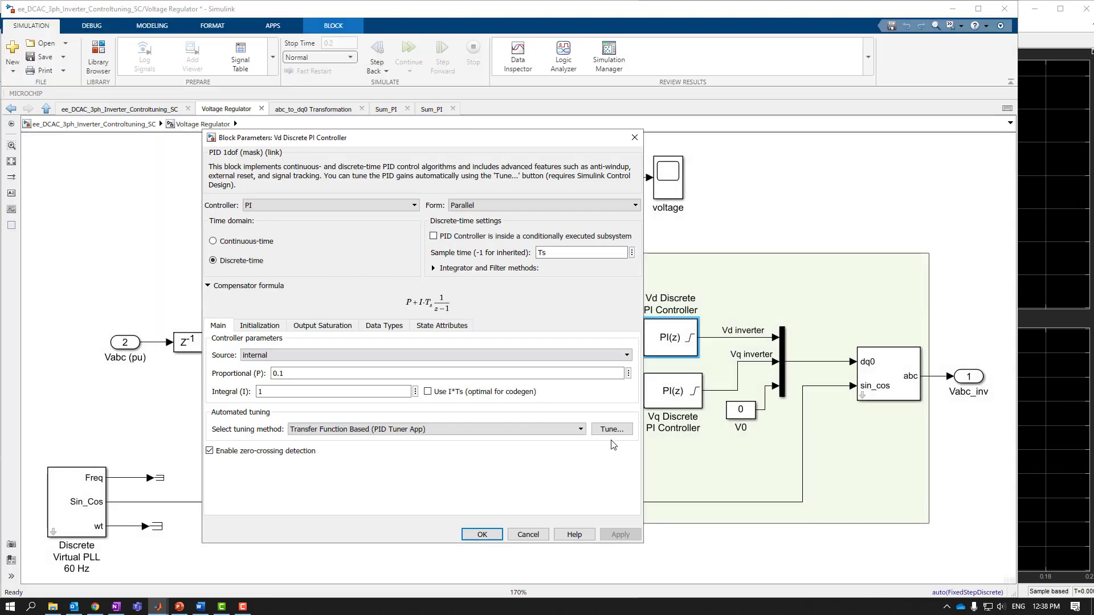
pyautogui.click(605, 431)
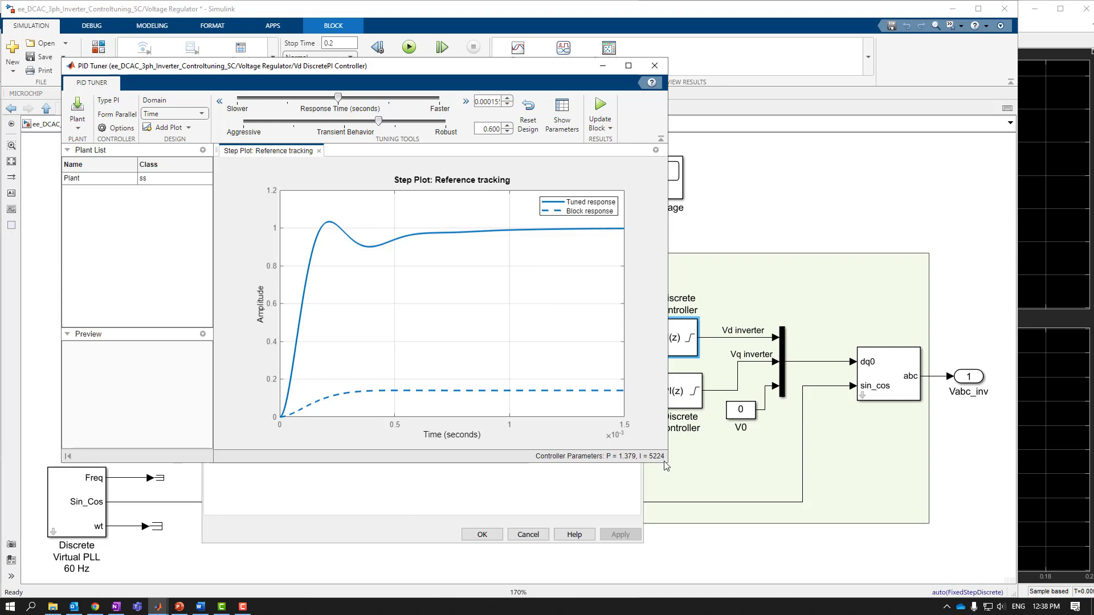
pyautogui.moveTo(665, 463); pyautogui.dragTo(862, 545)
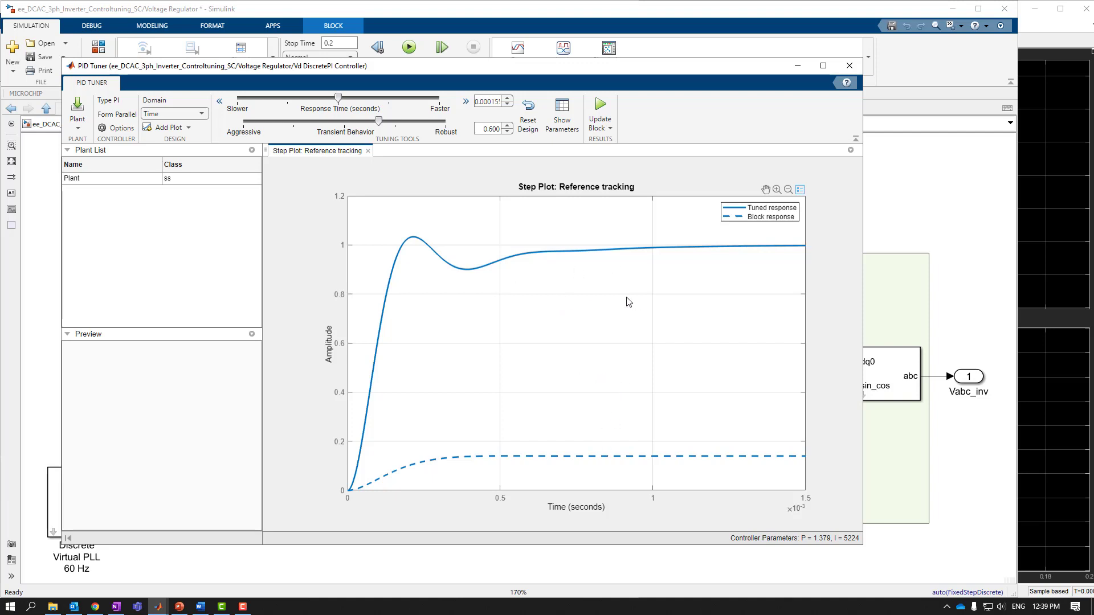
# Switch the tuning domain to Frequency and add a Bode plot of reference tracking
pyautogui.click(171, 116)
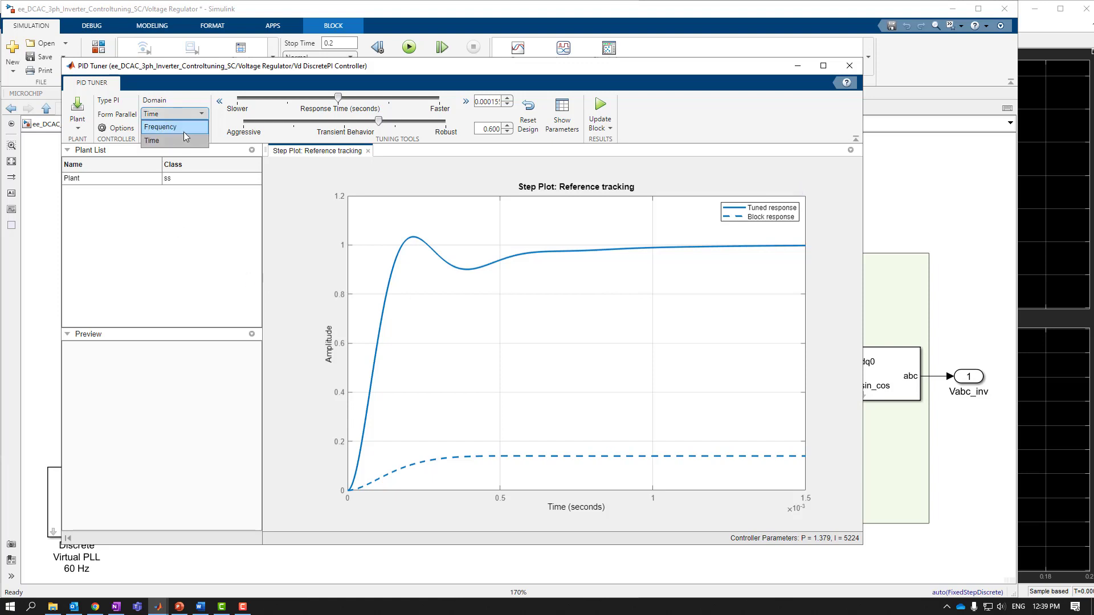
pyautogui.click(180, 137)
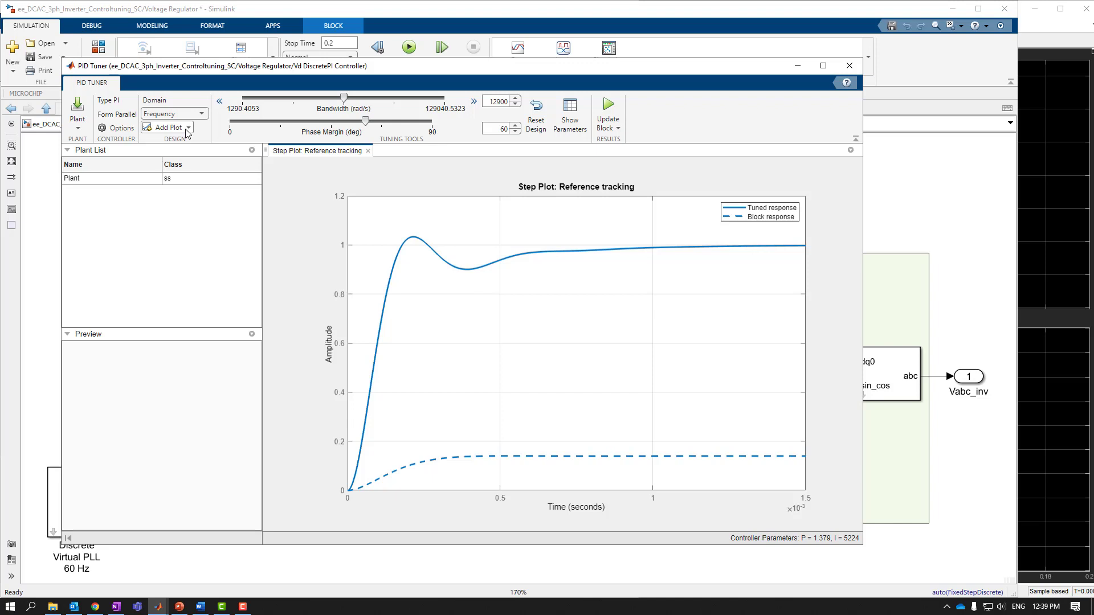
pyautogui.click(188, 126)
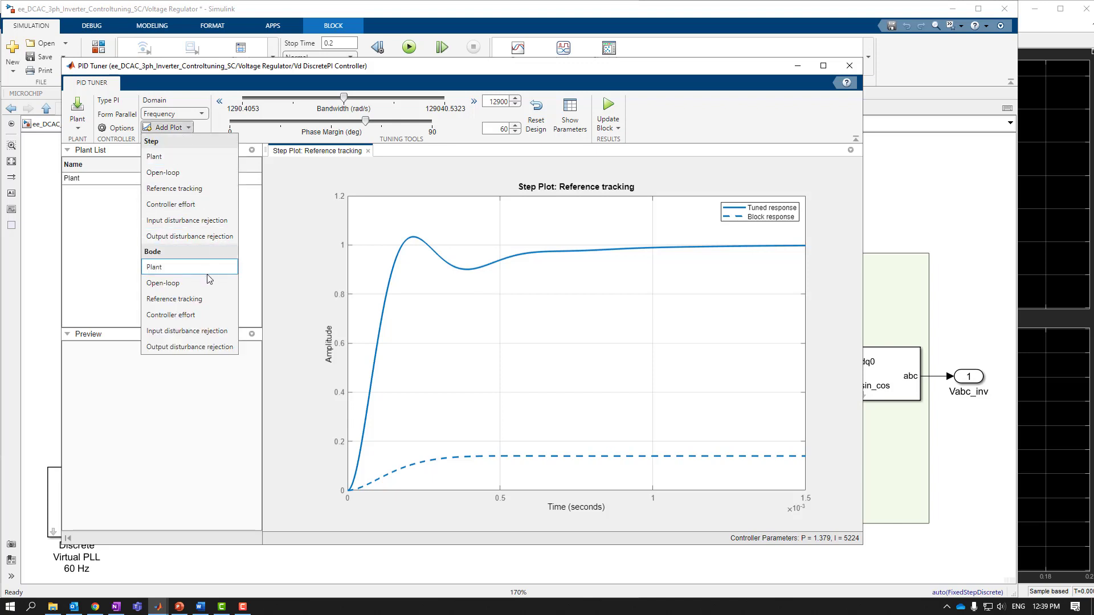
pyautogui.click(164, 307)
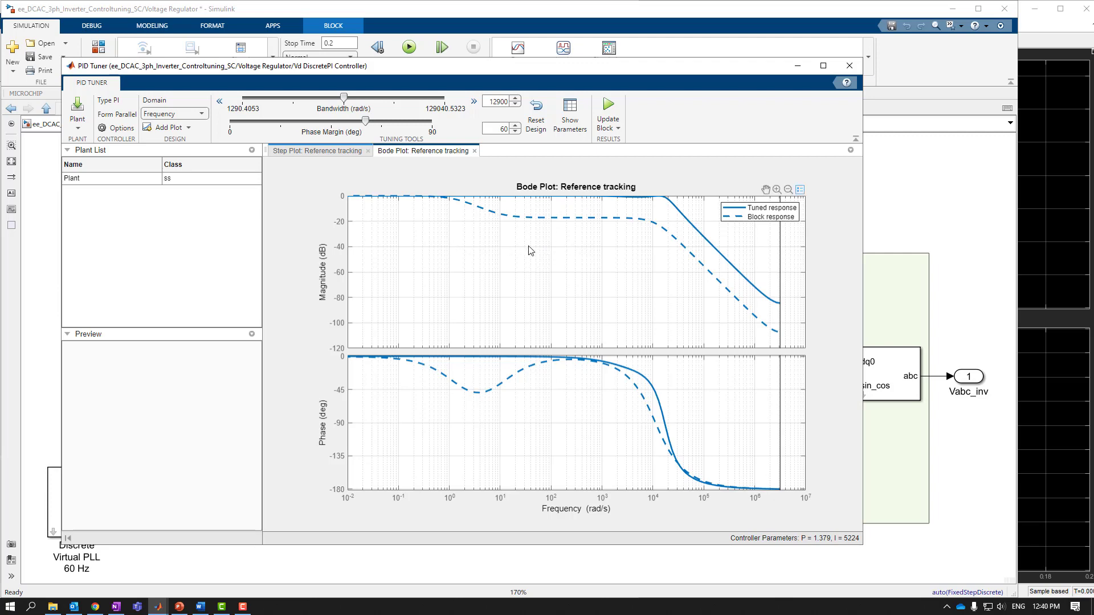
# Return the tuning domain to Time and bring the reference tracking step plot back into view
pyautogui.click(201, 114)
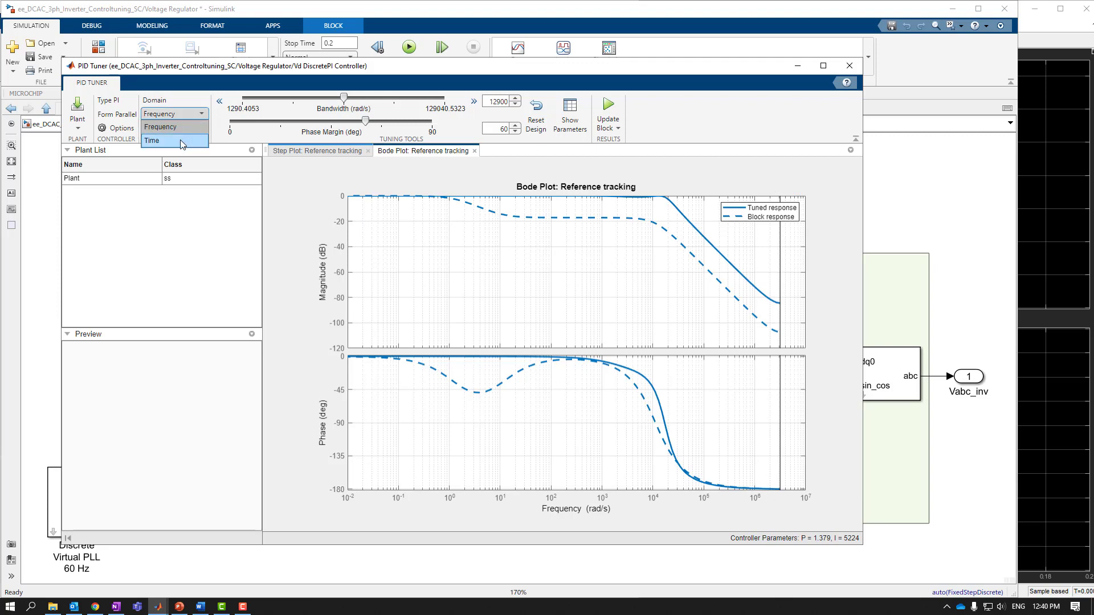
pyautogui.click(176, 140)
pyautogui.click(330, 152)
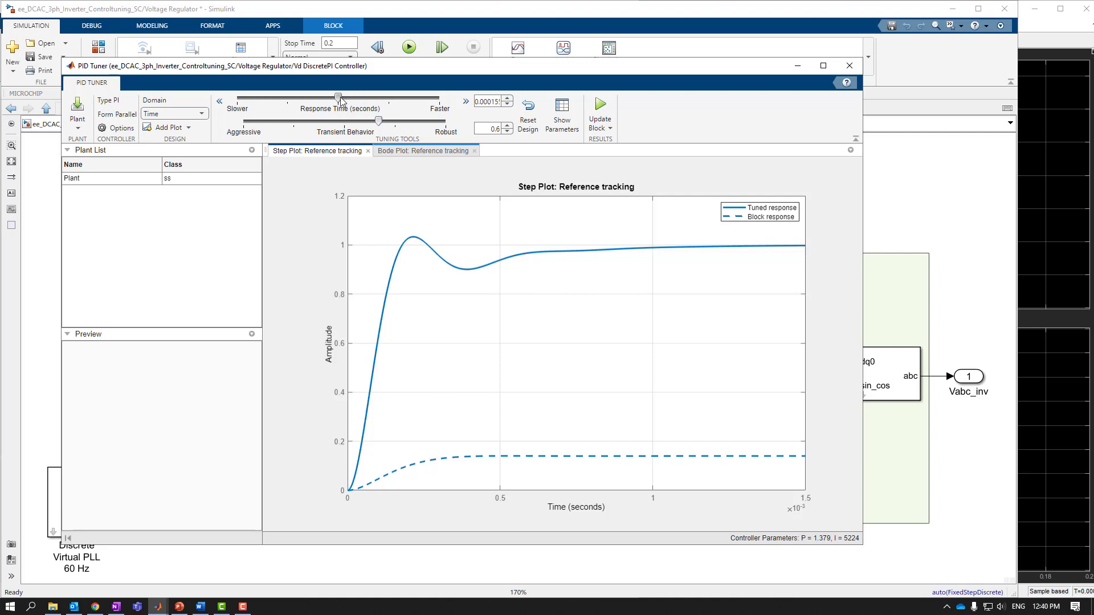
# Tune the step response to a response time of about 0.0002 s and a transient behavior of 0.567
pyautogui.moveTo(340, 99); pyautogui.dragTo(350, 99)
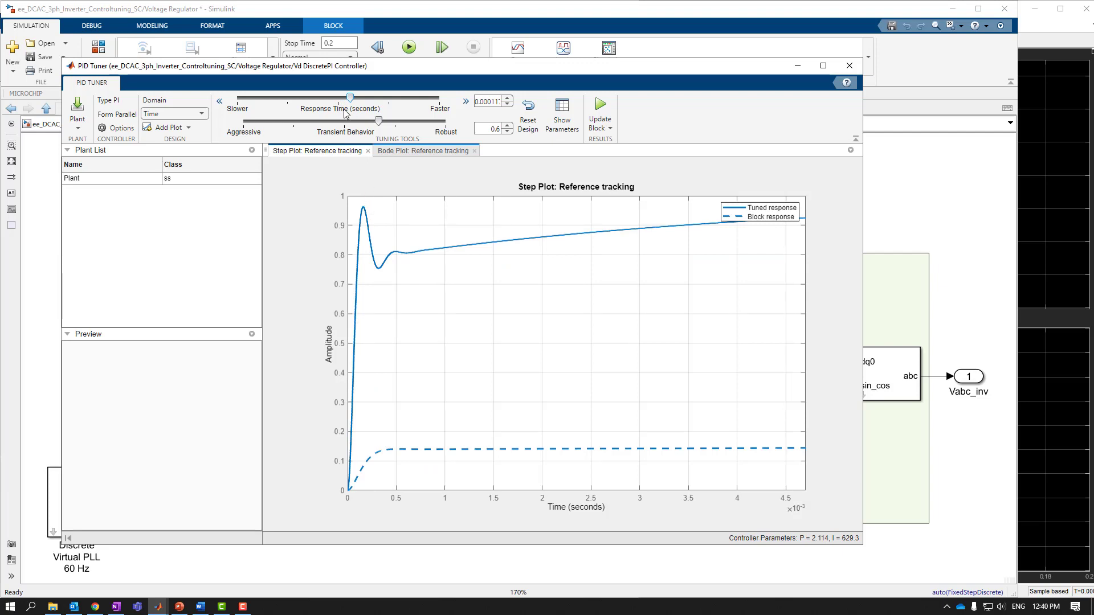
pyautogui.moveTo(350, 98); pyautogui.dragTo(326, 99)
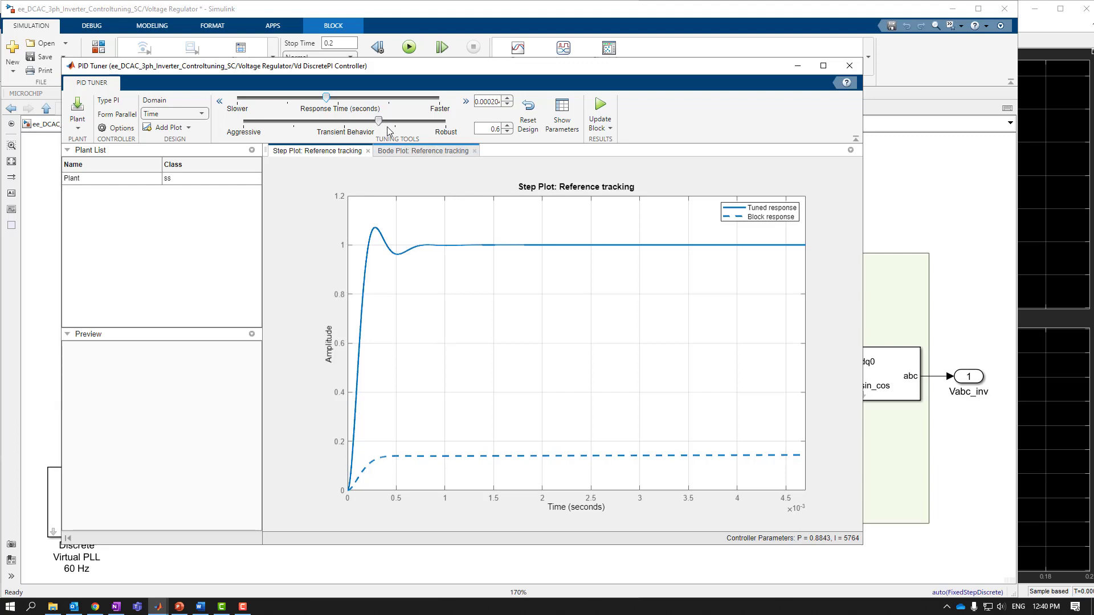
pyautogui.moveTo(378, 121); pyautogui.dragTo(401, 120)
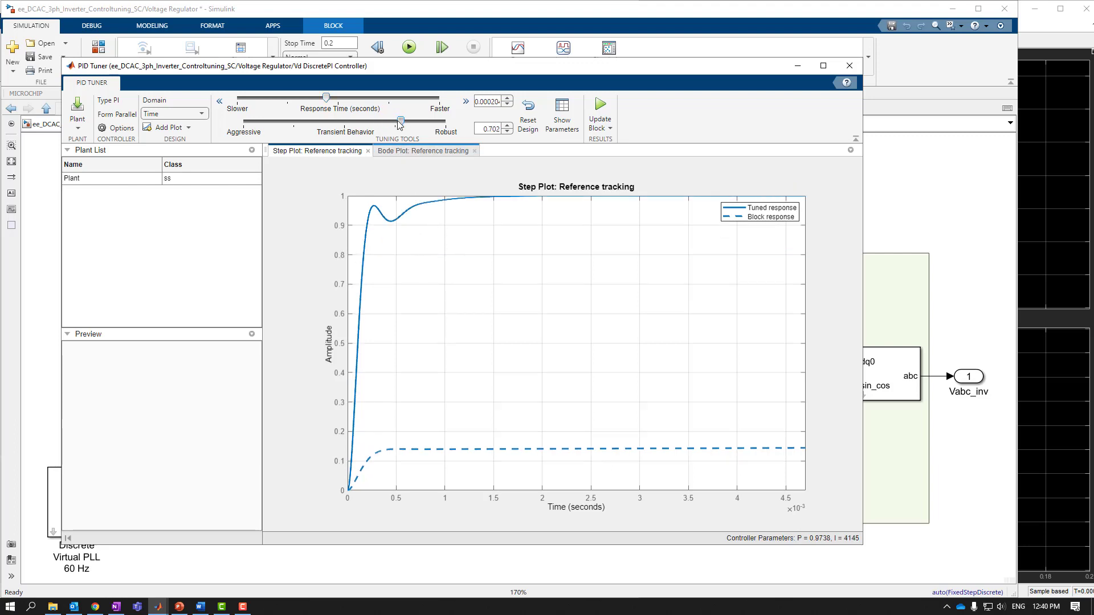
pyautogui.moveTo(400, 121); pyautogui.dragTo(356, 121)
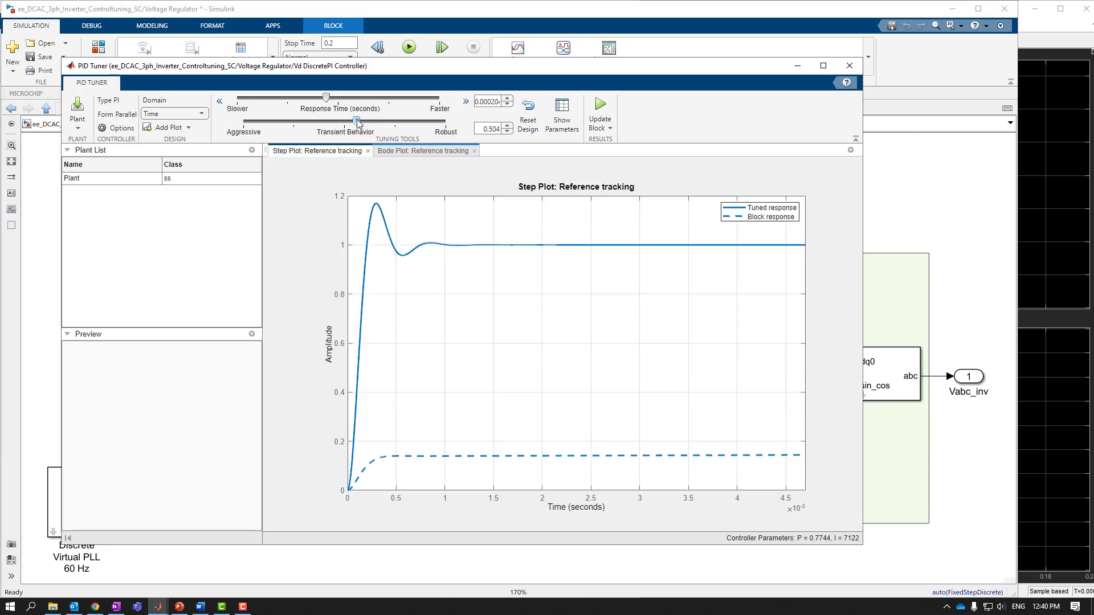
pyautogui.moveTo(358, 121); pyautogui.dragTo(371, 121)
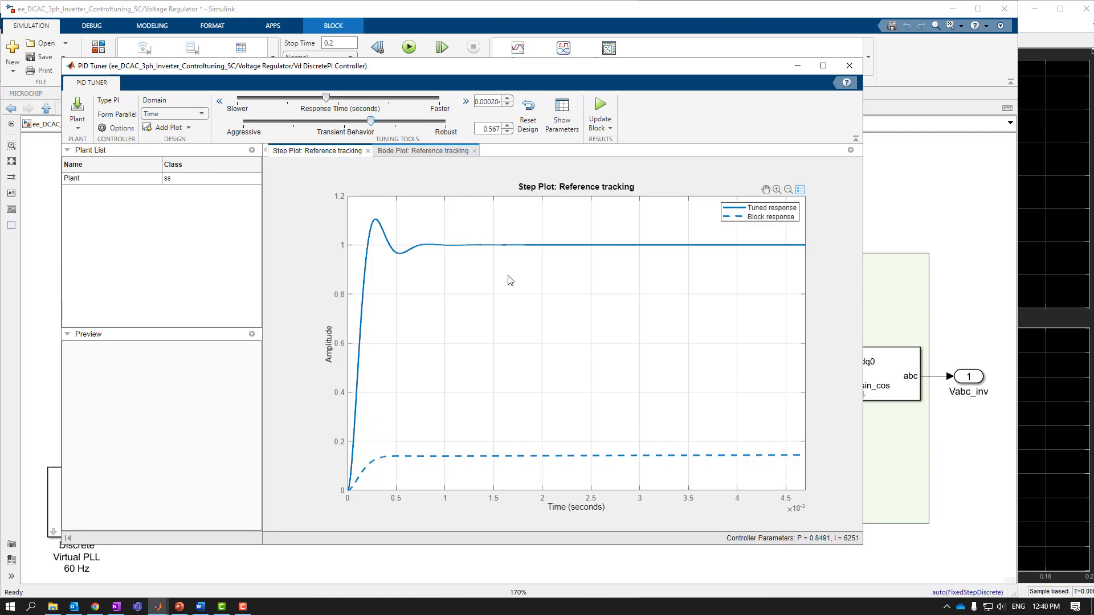
# Compare the tuned and block parameters, then update the Vd PI controller with the tuned gains, P about 0.849 and I about 6250.85
pyautogui.click(562, 130)
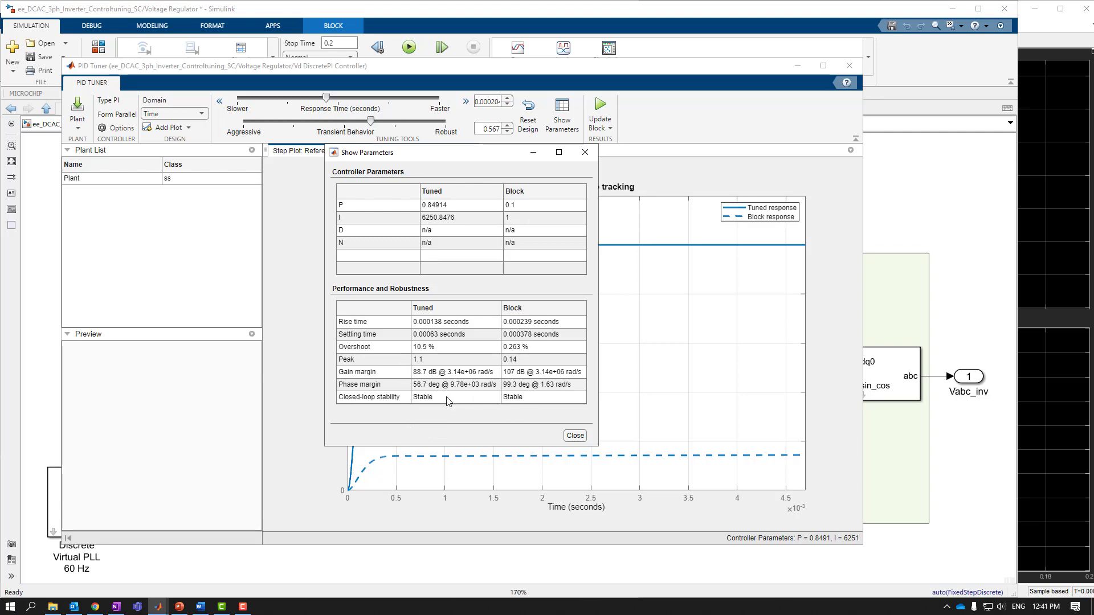
pyautogui.click(568, 434)
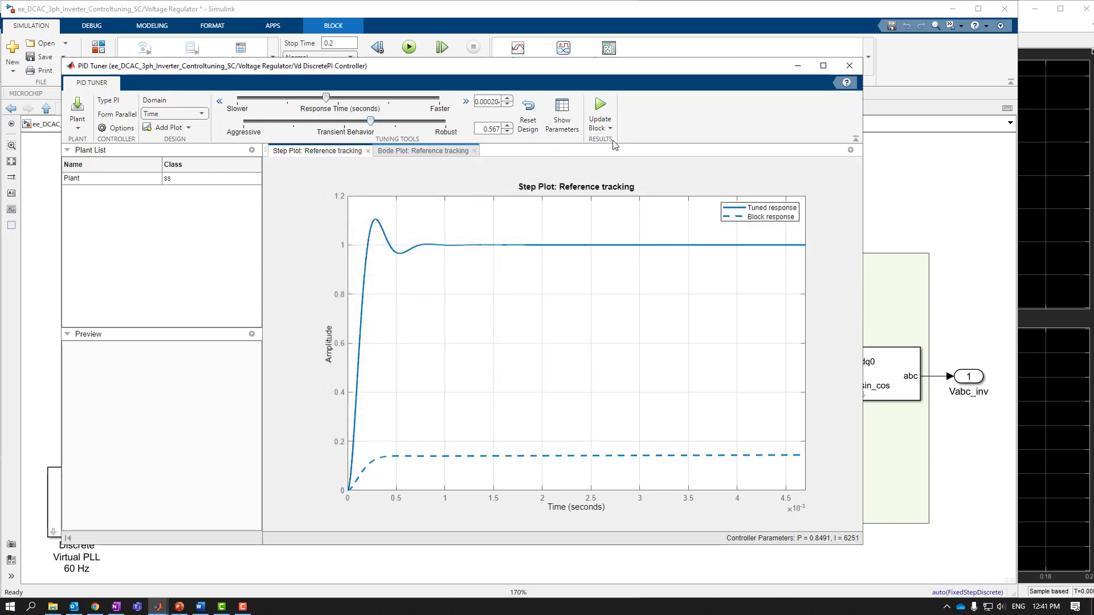
pyautogui.click(805, 65)
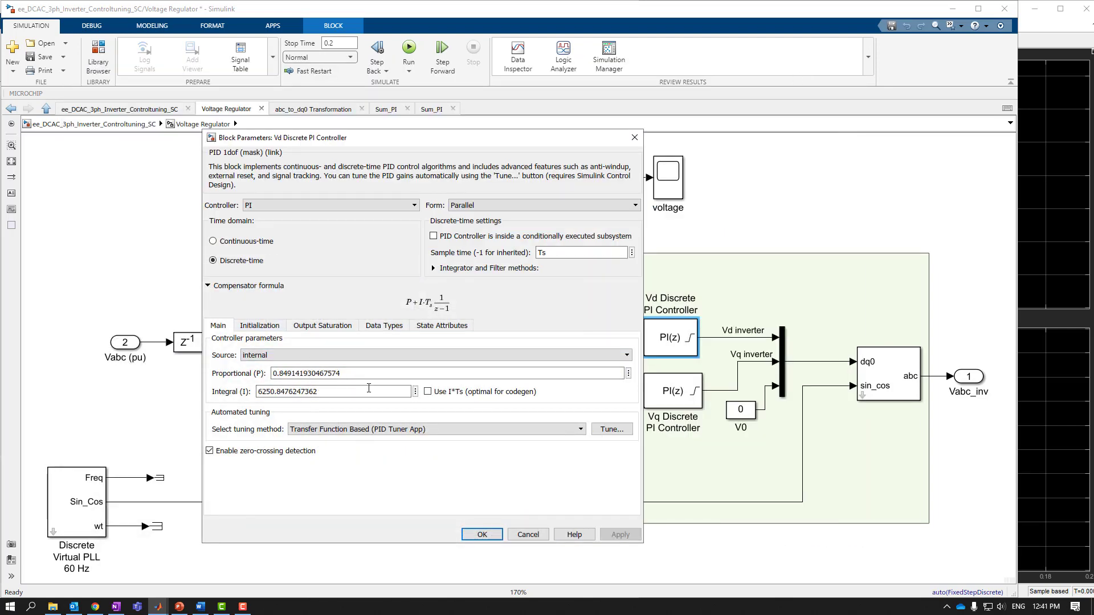
pyautogui.click(473, 534)
pyautogui.click(473, 534)
# Rerun the simulation and examine Vref against Vfdk in the voltage scope, plus the Vabc and Iabc waveforms
pyautogui.click(418, 71)
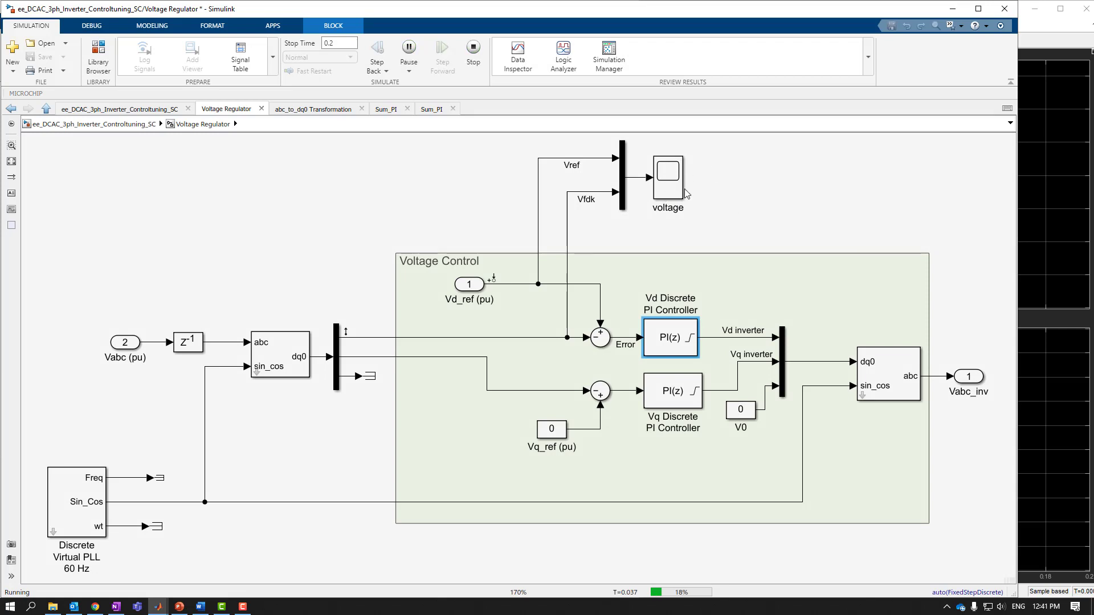
pyautogui.doubleClick(669, 182)
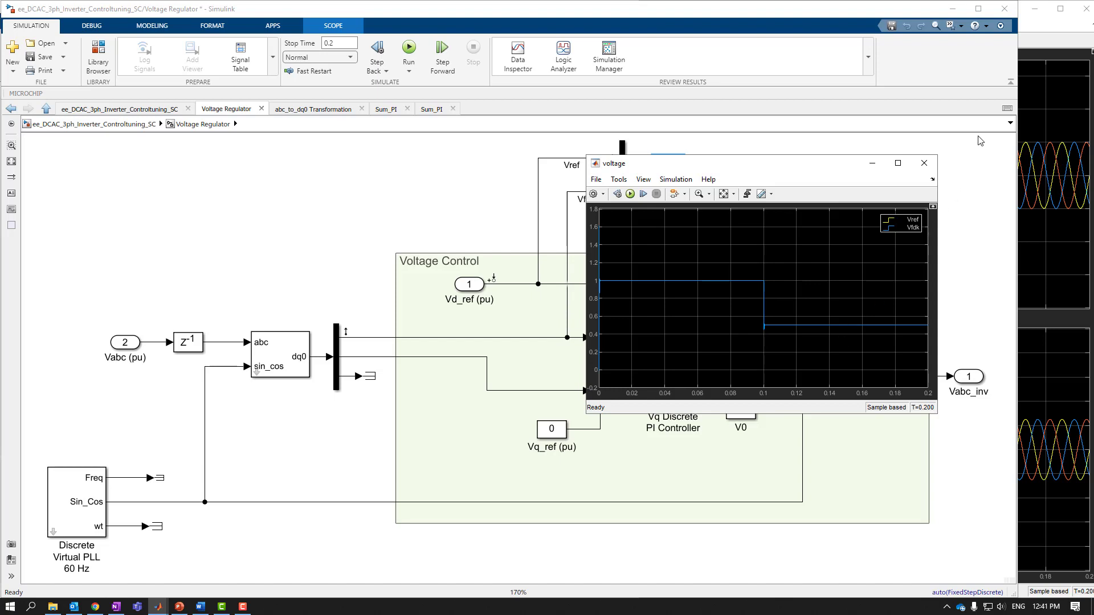
pyautogui.click(1037, 45)
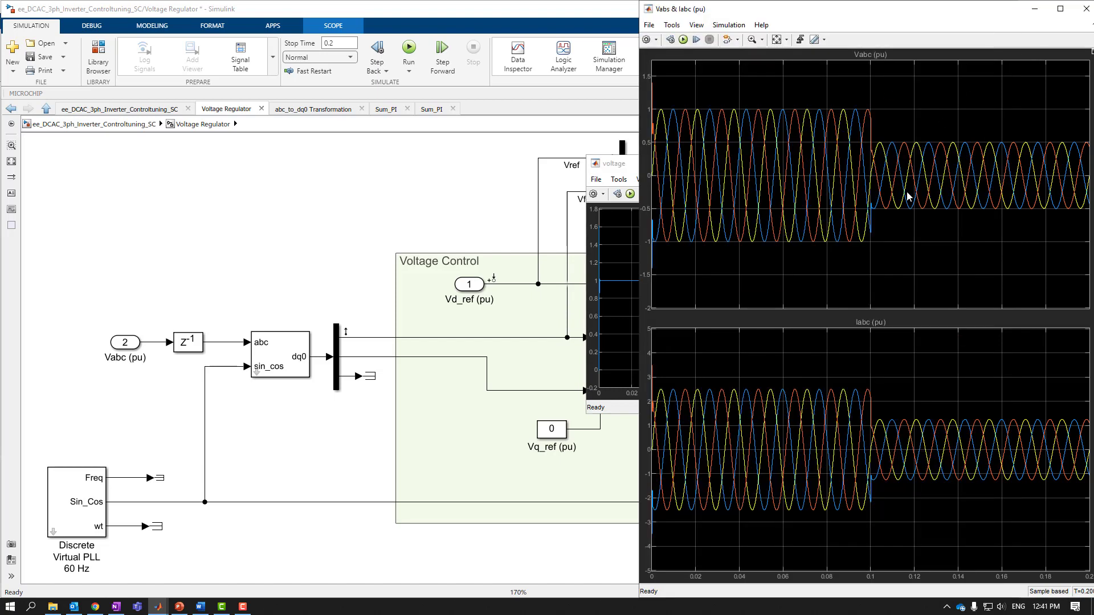